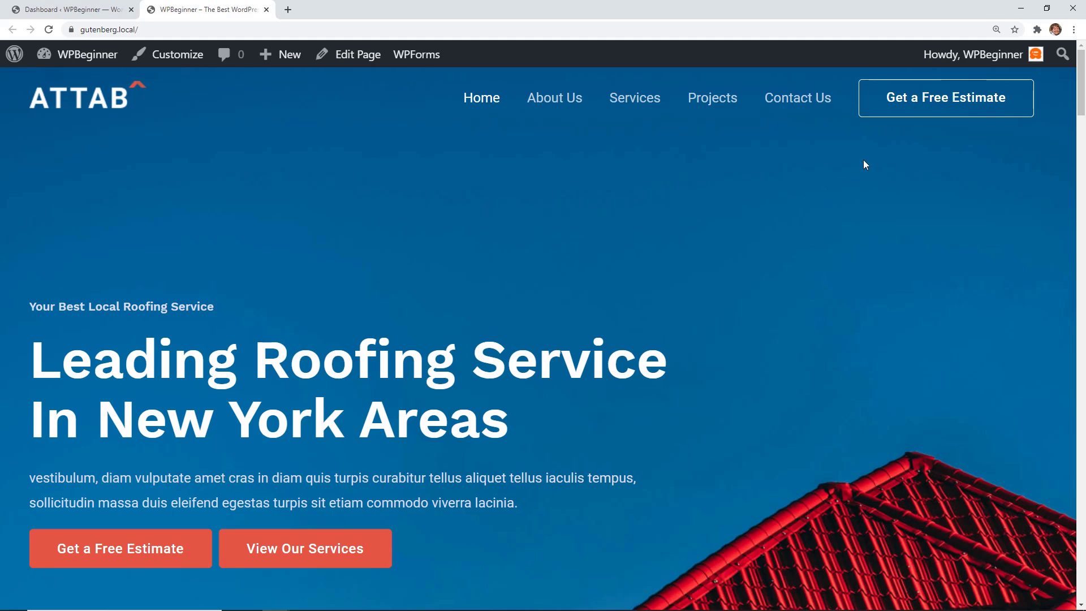
Step: Jump from the header button to the home page's Request A Free Estimate form
click(942, 104)
scroll(814, 346, down, 4)
scroll(771, 182, up, 3)
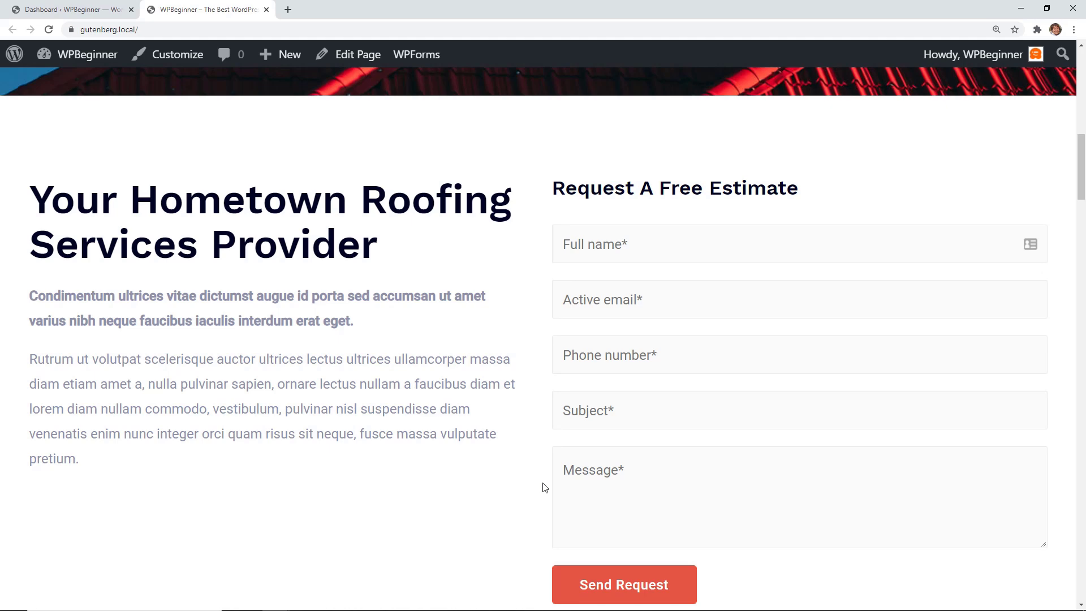
Step: Switch to the admin Dashboard and open Roofing Quote Request entries from the WPForms widget
click(66, 14)
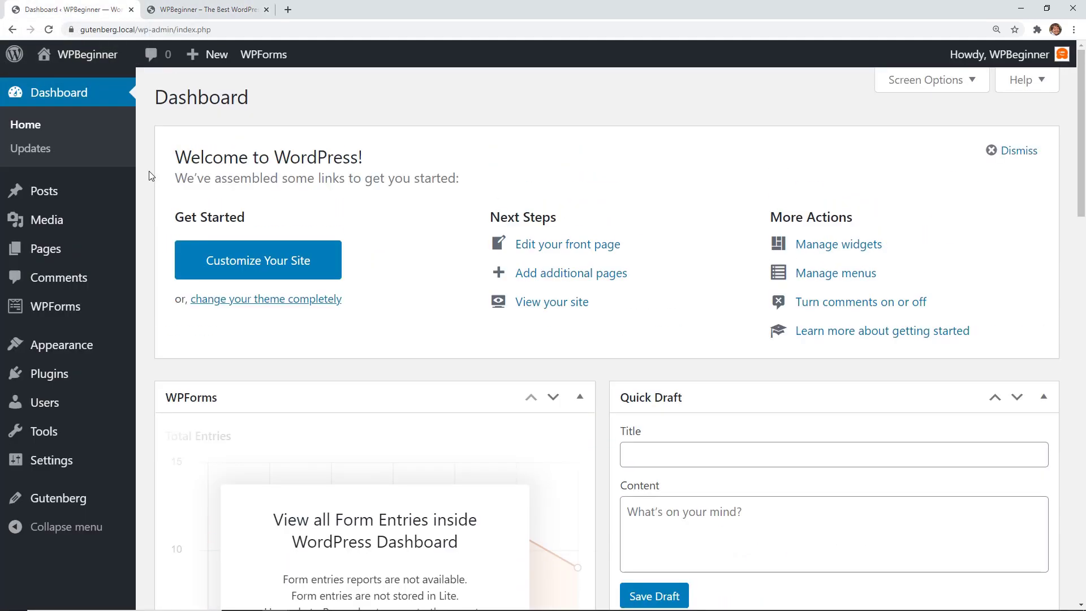
scroll(148, 175, down, 5)
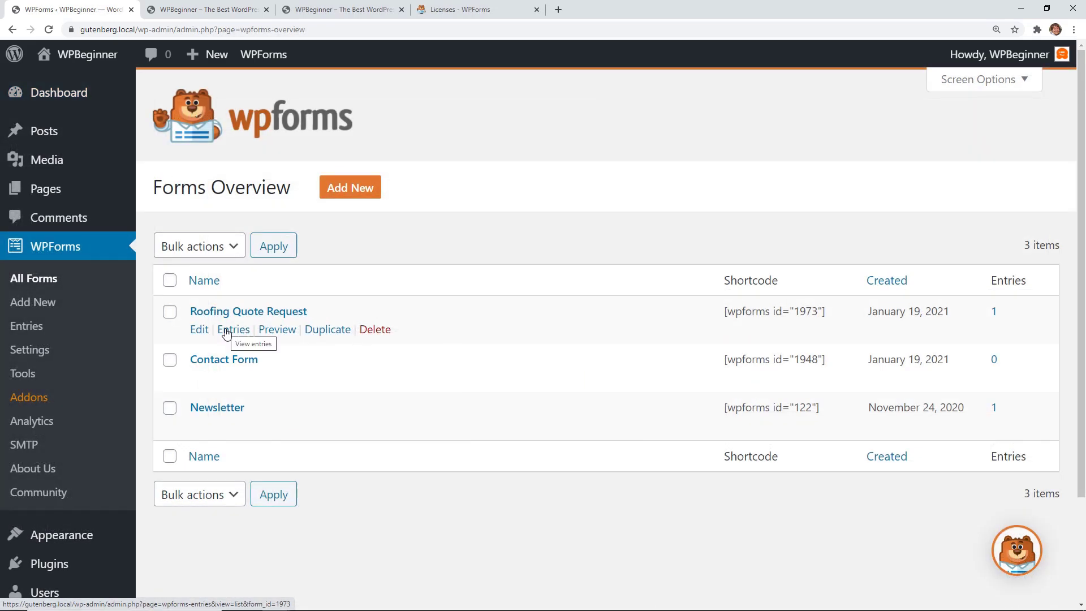
click(227, 331)
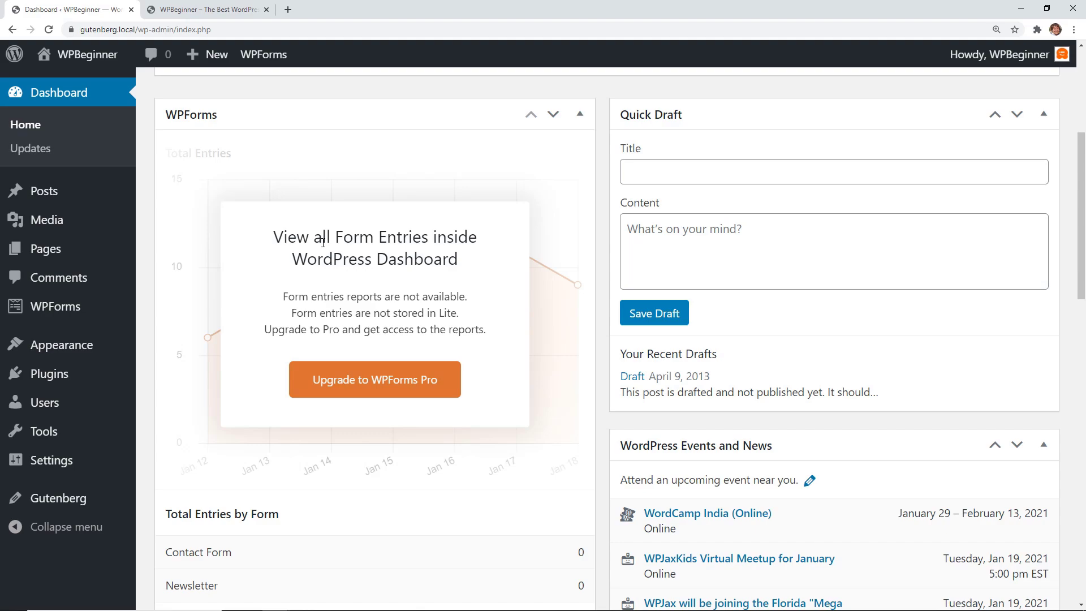
Step: Load wpforms.com/wpbeginner in a new tab and go to the account's downloads and licenses
click(288, 9)
text(wpforms.com/wpb)
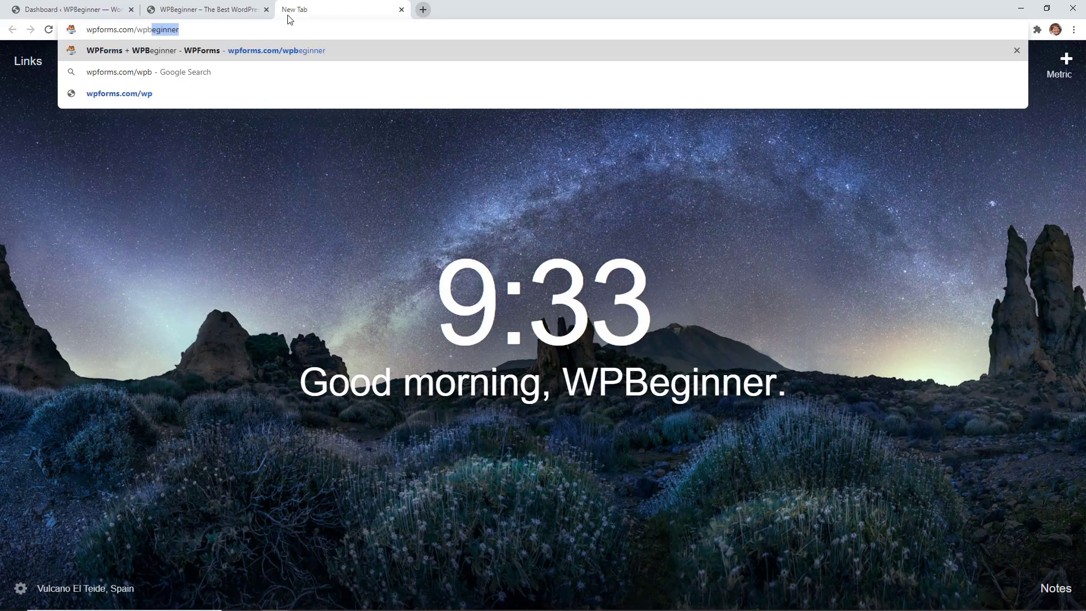
text(eginner)
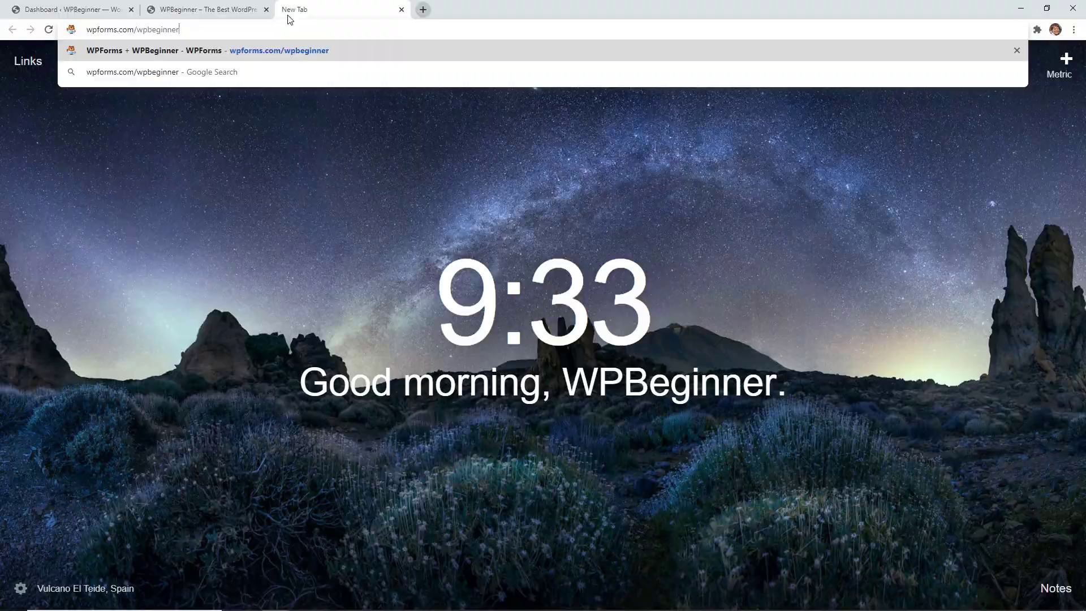
key(Return)
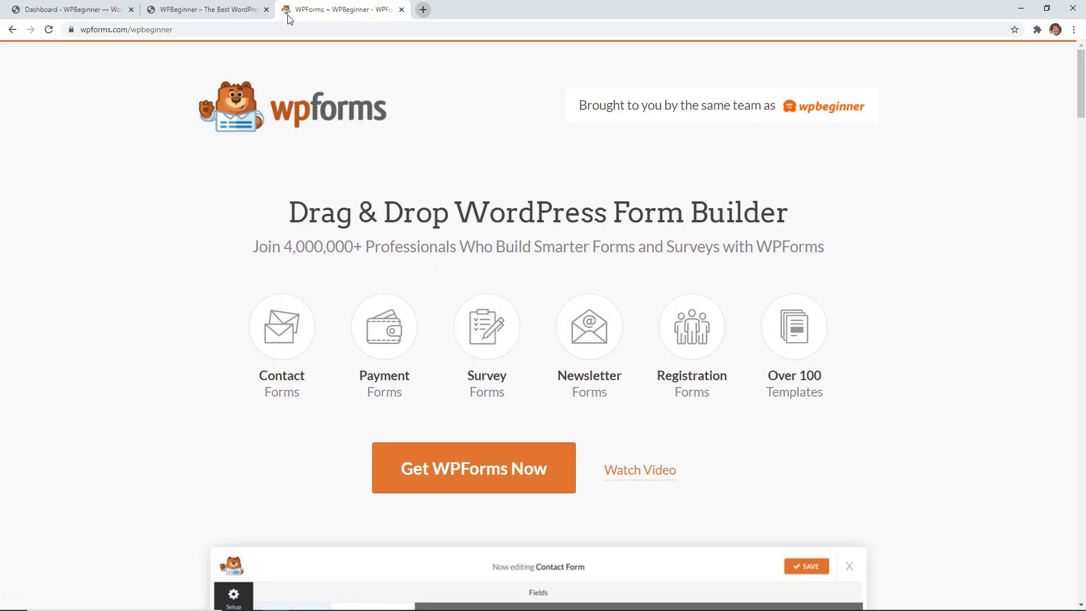
click(108, 11)
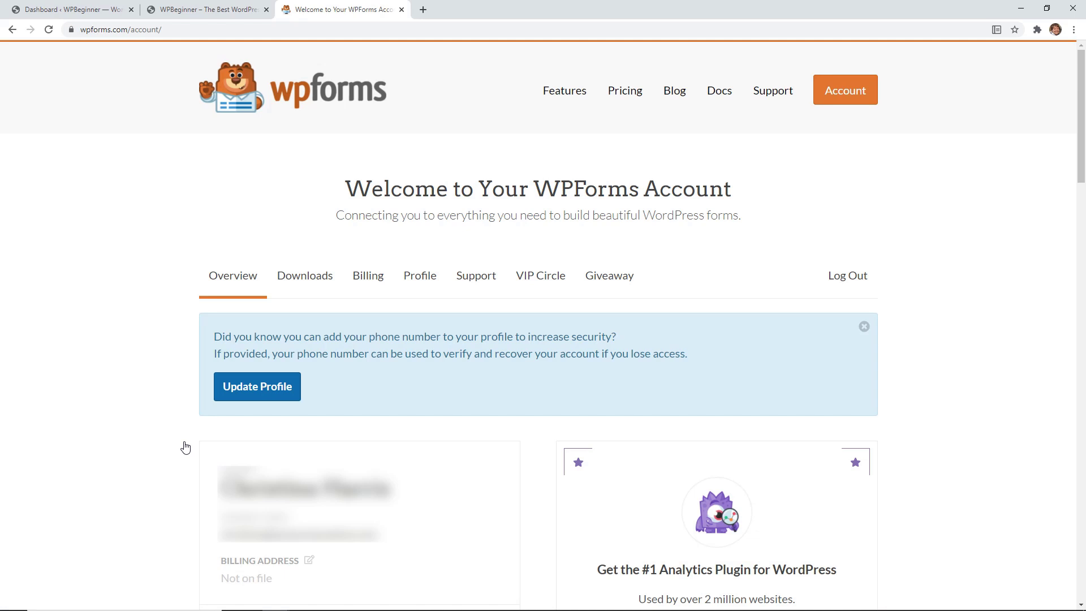
click(299, 281)
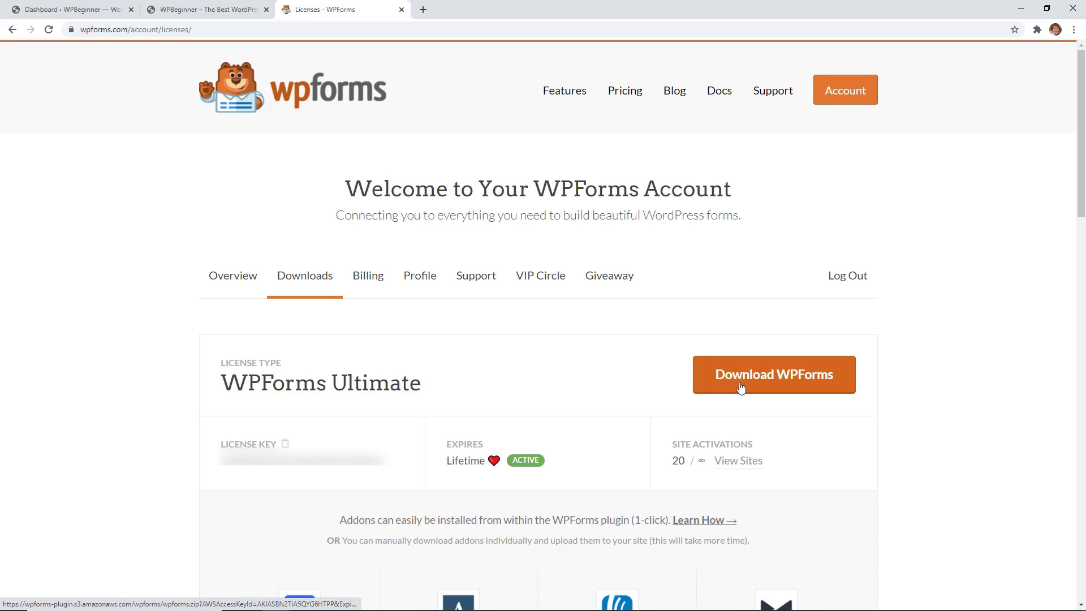
Step: Download and save wpforms.zip, copy the license key, and return to the Dashboard
click(740, 388)
click(449, 287)
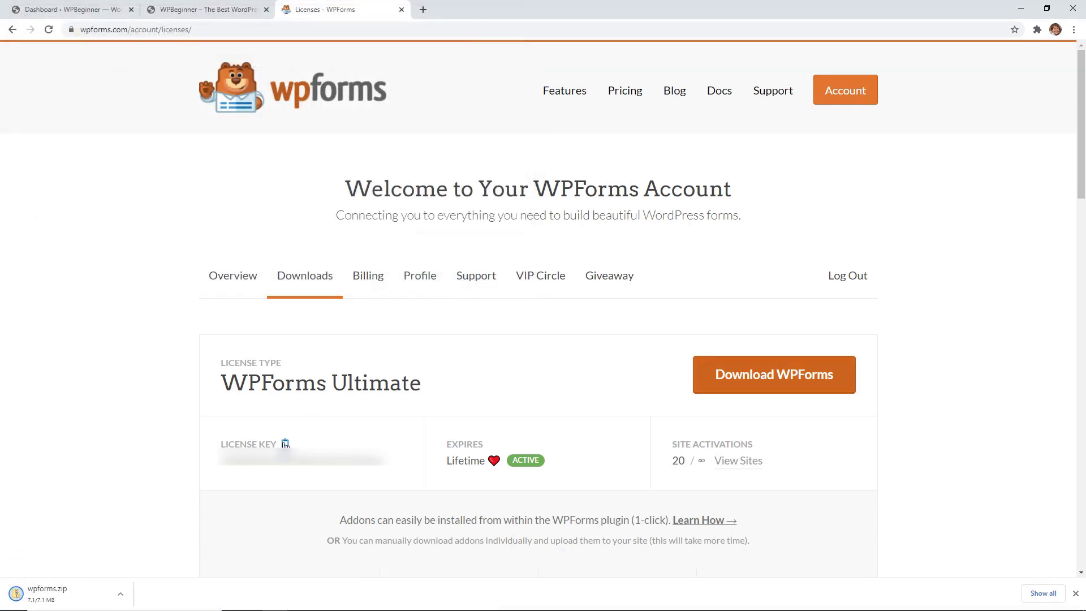
click(285, 443)
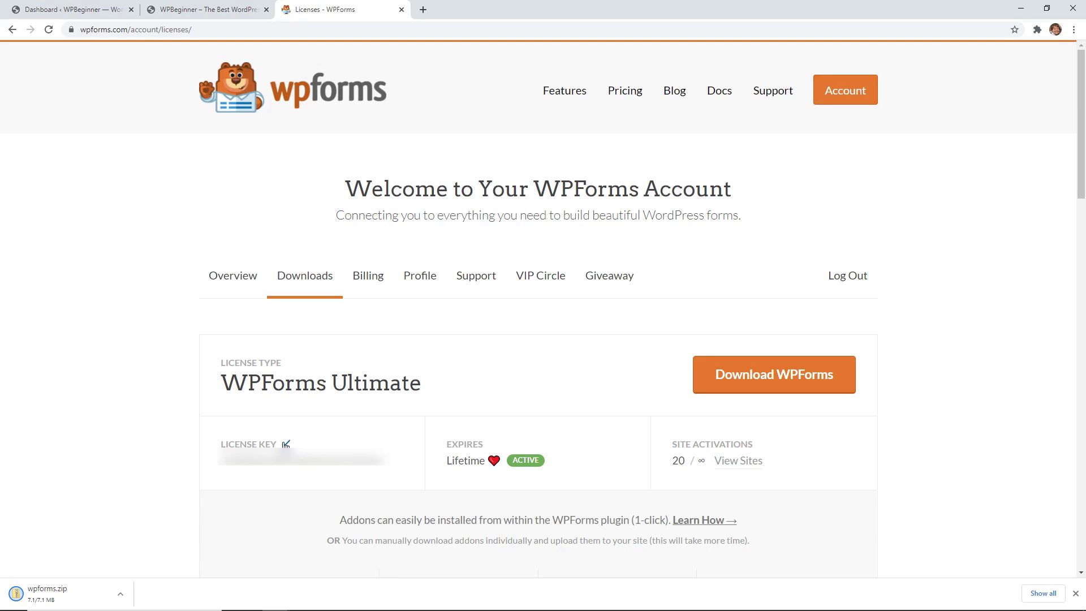
click(64, 12)
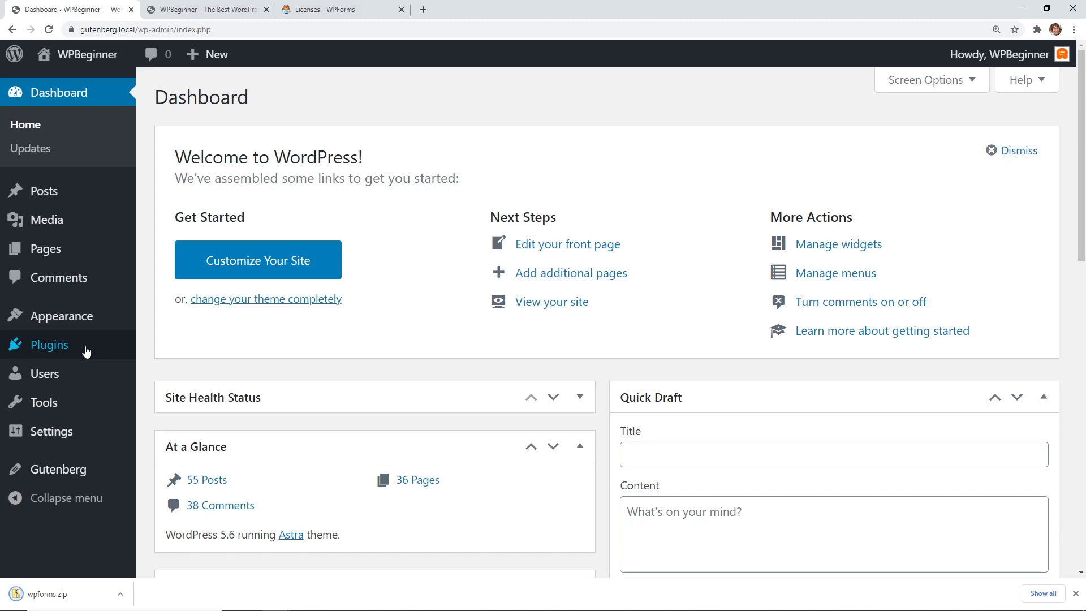
Step: Upload wpforms.zip via Plugins > Add New > Upload Plugin and install it
mouse_move(76, 352)
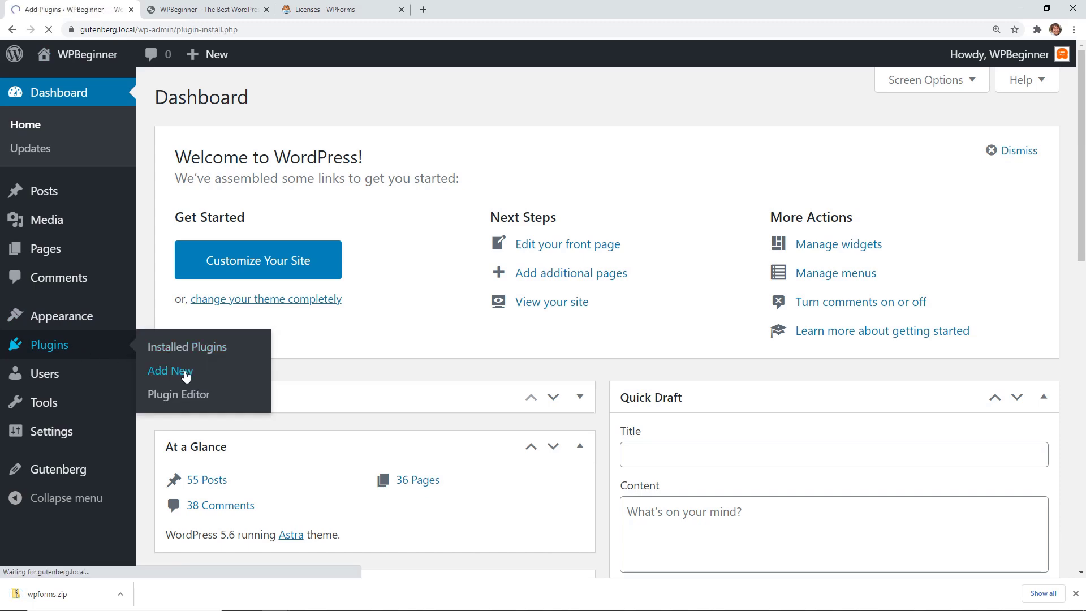
click(183, 372)
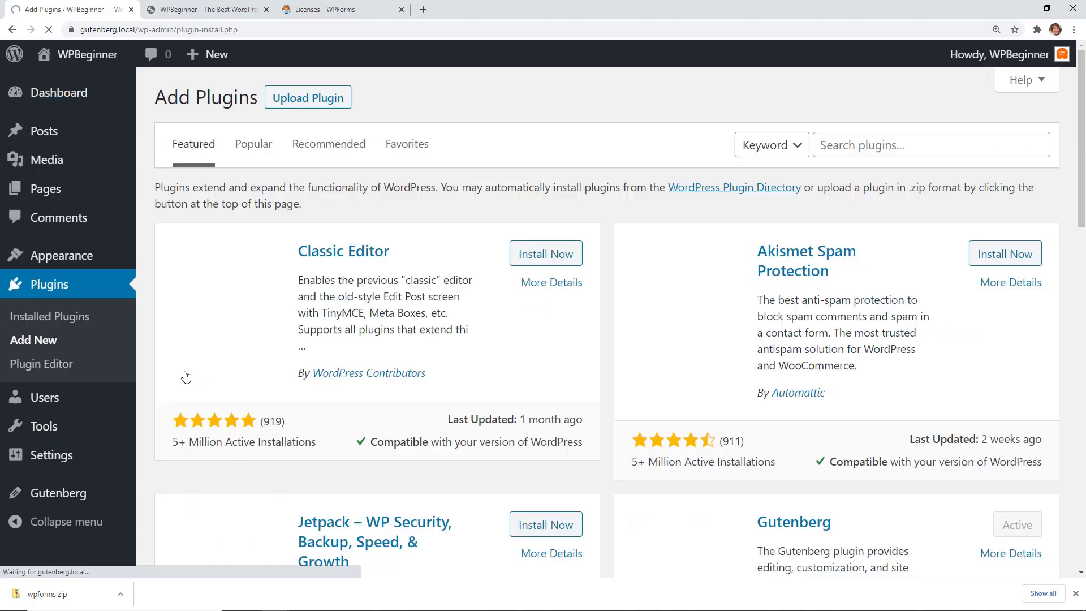
click(320, 102)
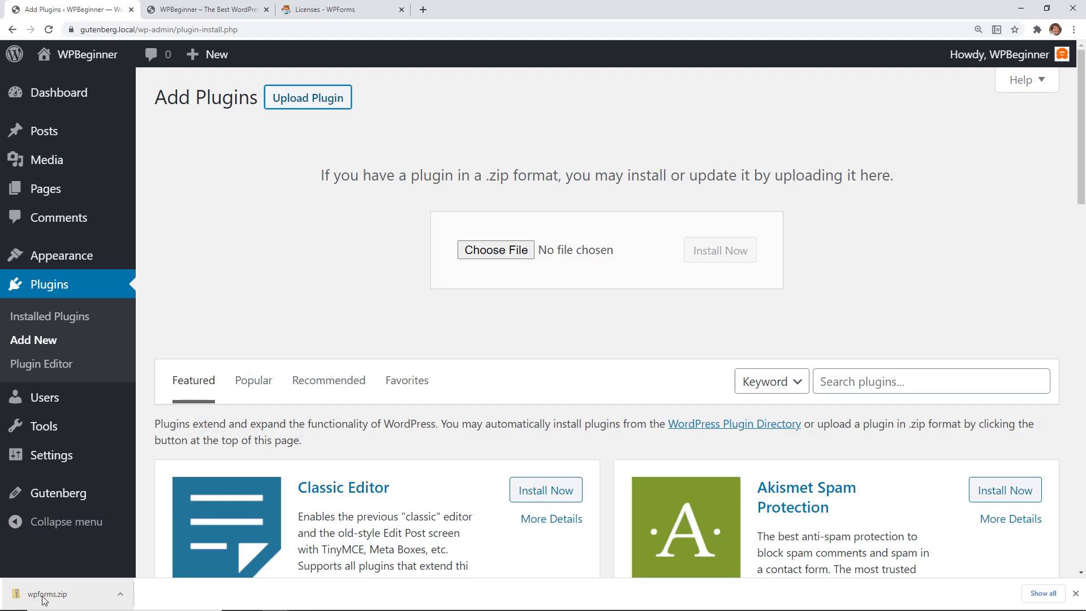
drag(47, 594, 492, 256)
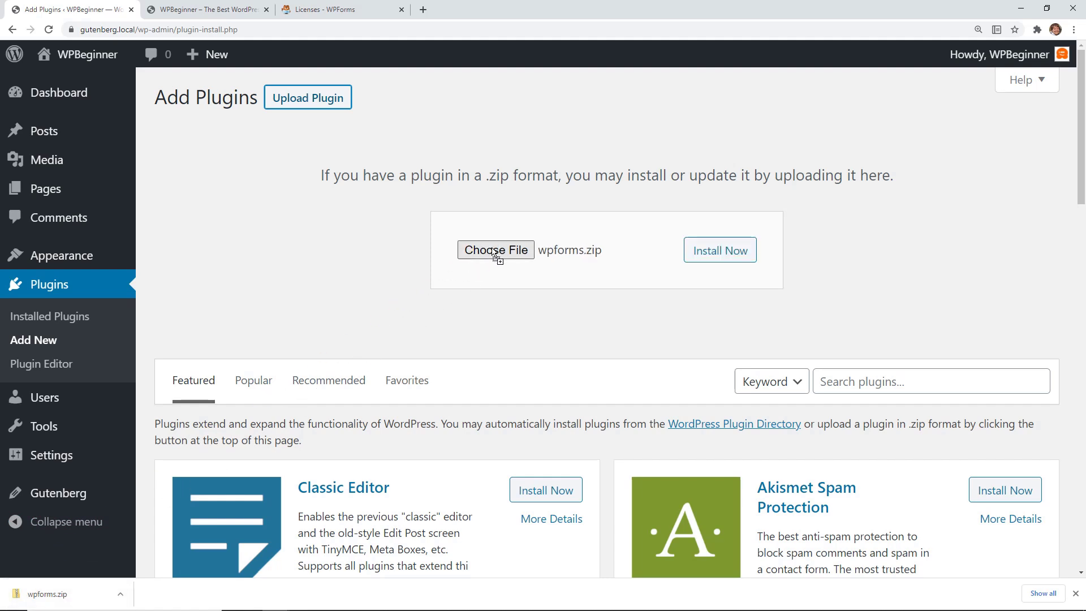
click(708, 255)
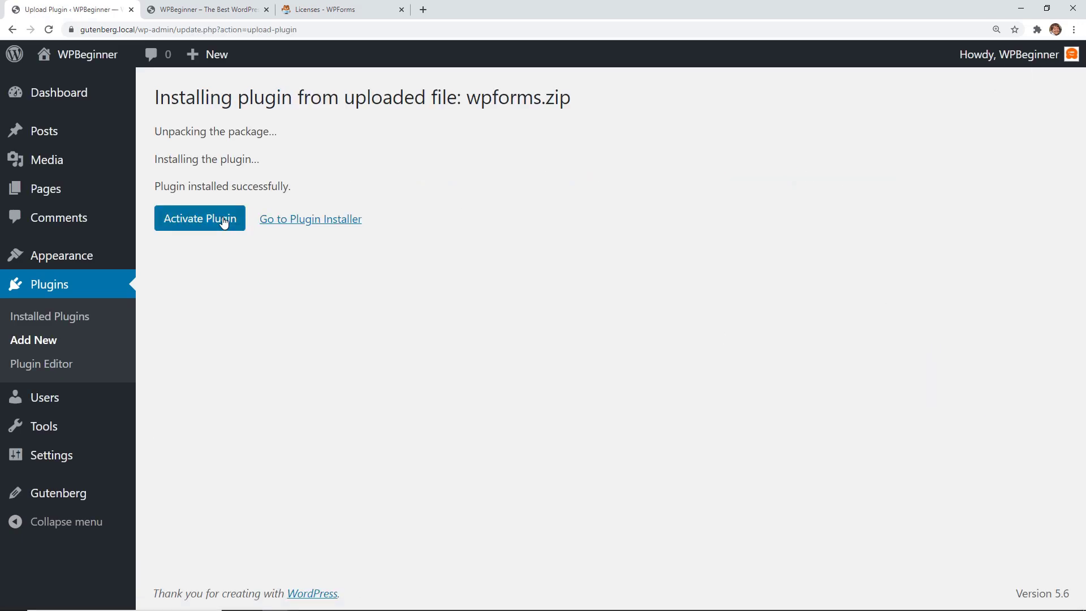
Step: Activate WPForms and scroll through its Welcome to WPForms page
click(225, 220)
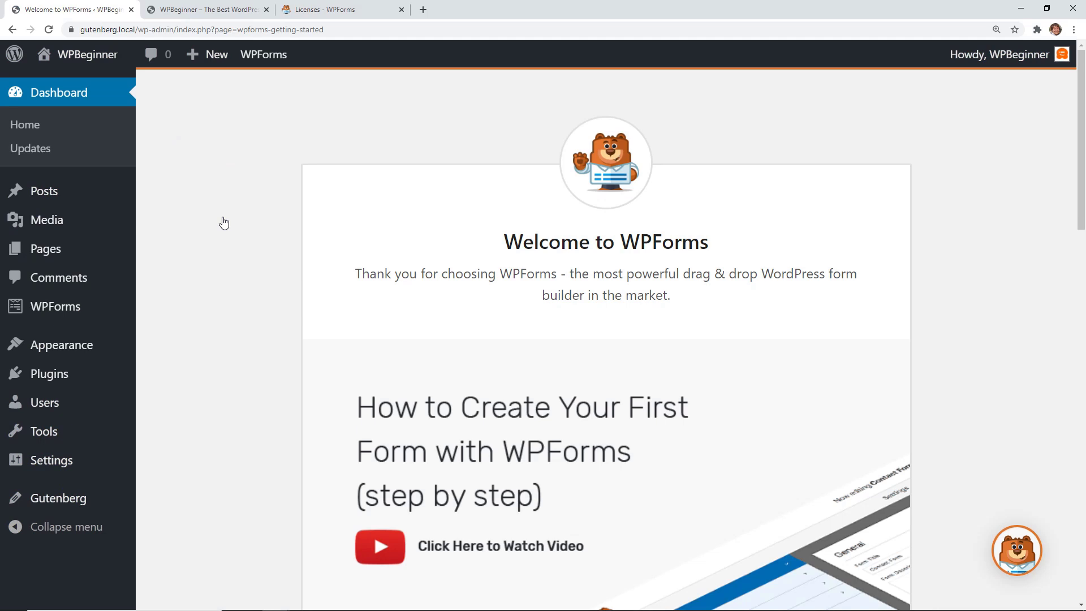
scroll(224, 222, down, 6)
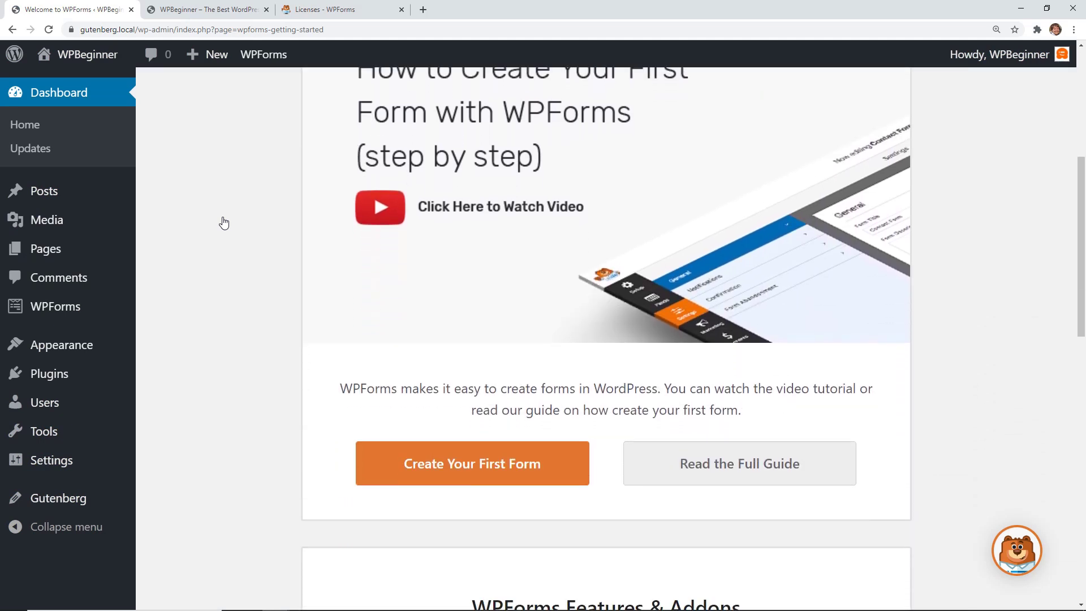
scroll(224, 223, down, 2)
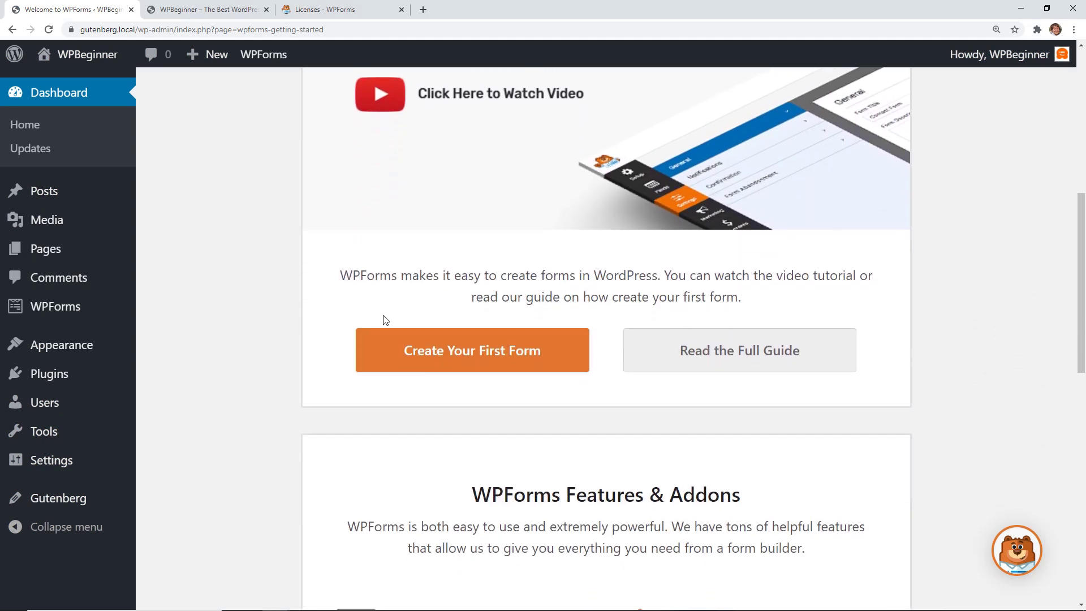
scroll(320, 282, up, 2)
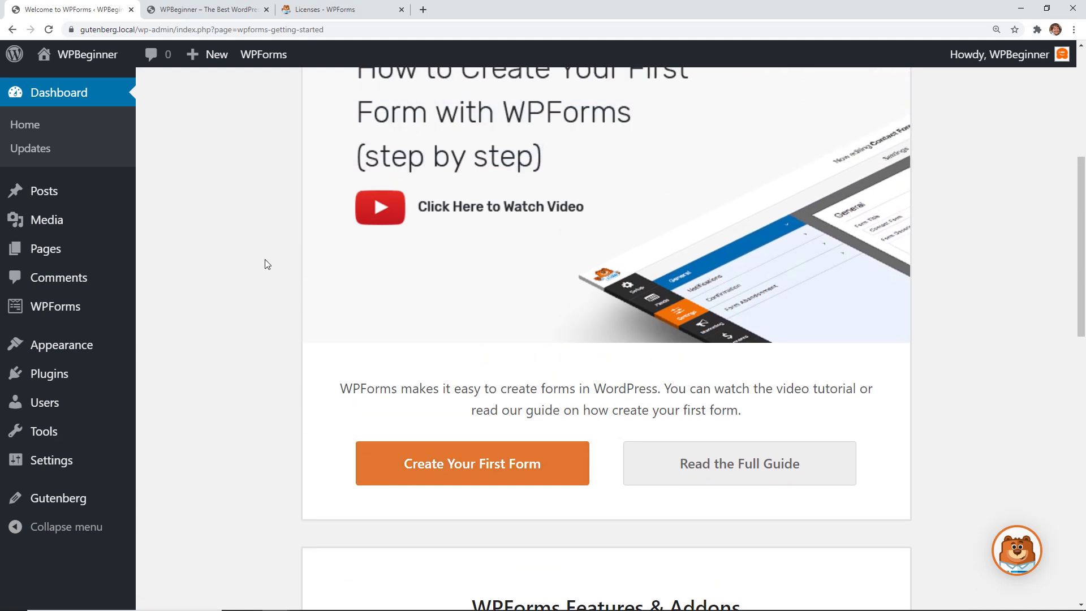
mouse_move(72, 312)
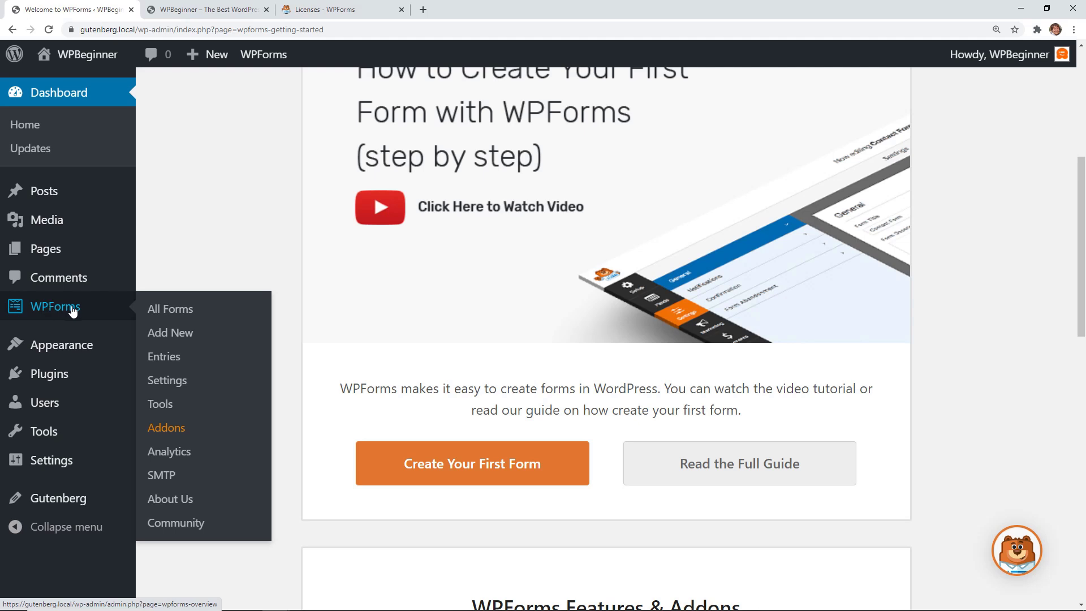
Step: Create a new form from the Request A Quote Form template
click(171, 337)
scroll(113, 381, down, 1)
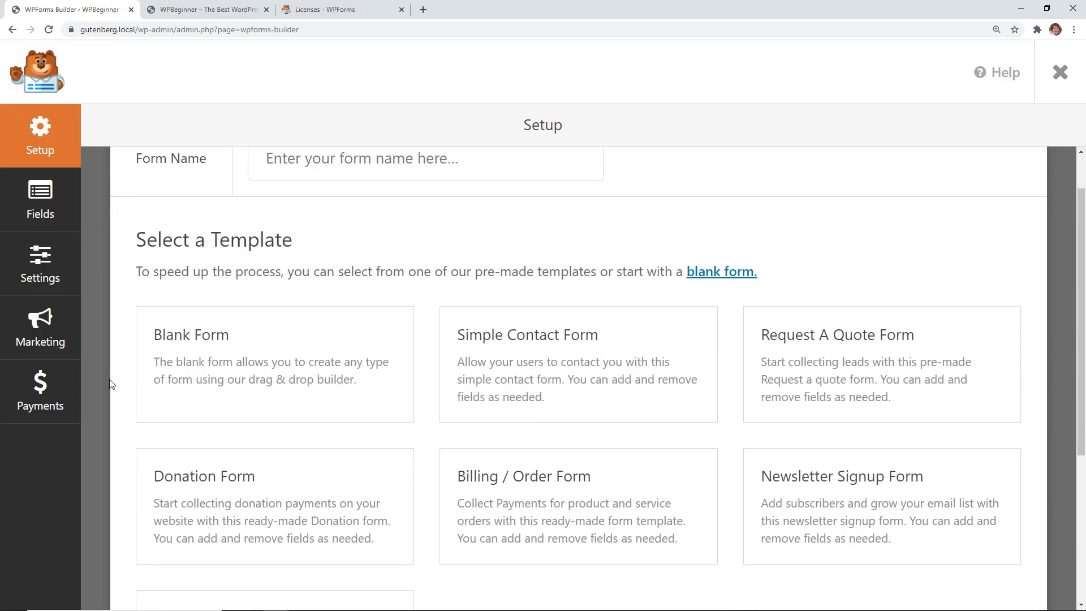
scroll(109, 384, down, 1)
scroll(110, 384, down, 1)
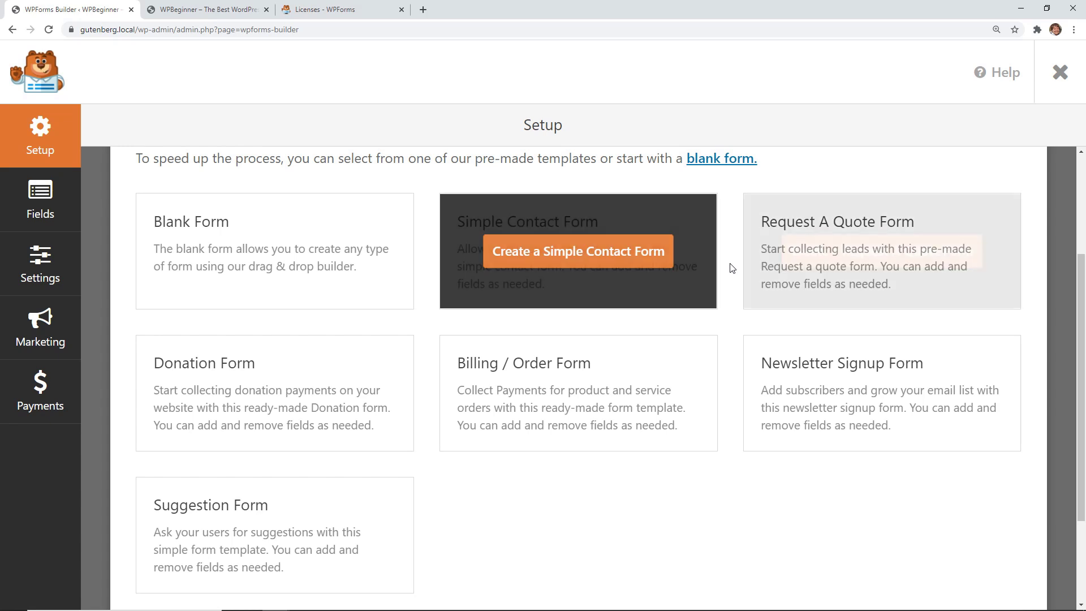
mouse_move(820, 255)
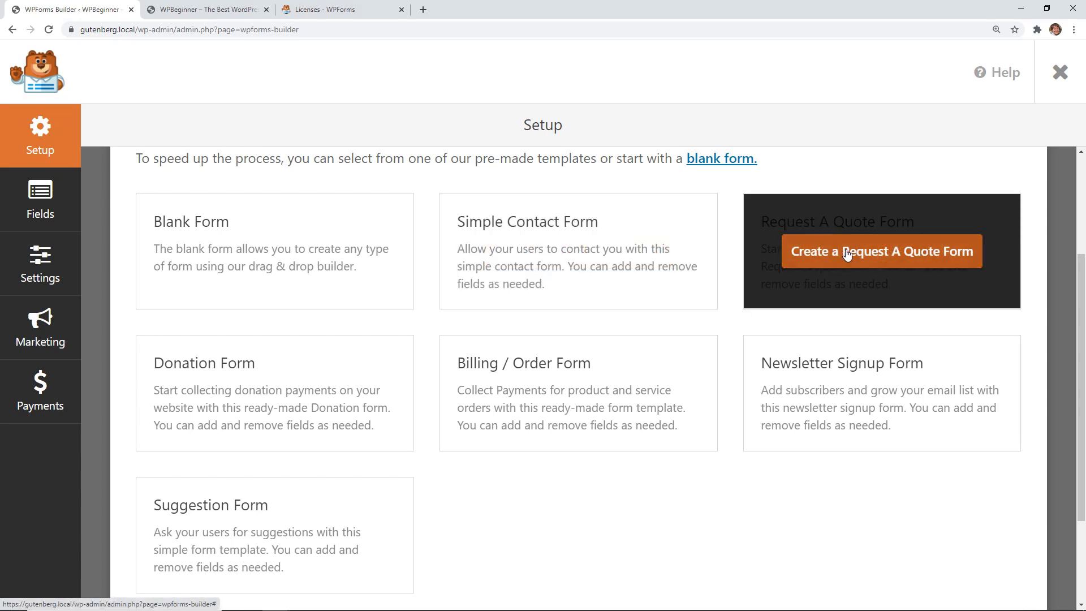
click(847, 254)
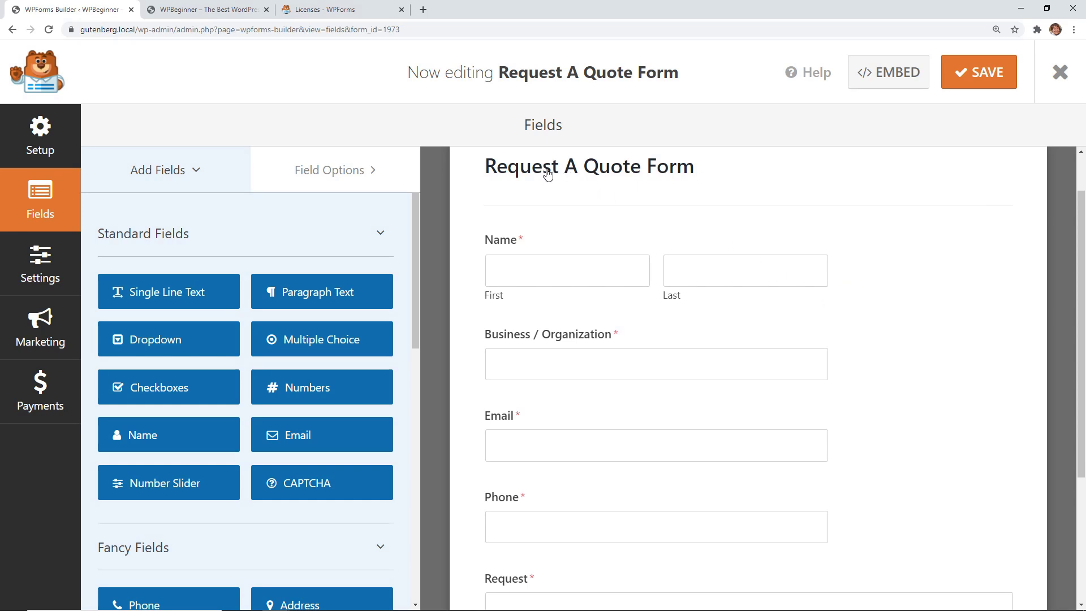
Step: In General settings, rename the form to 'Roofing Quote Request'
click(544, 169)
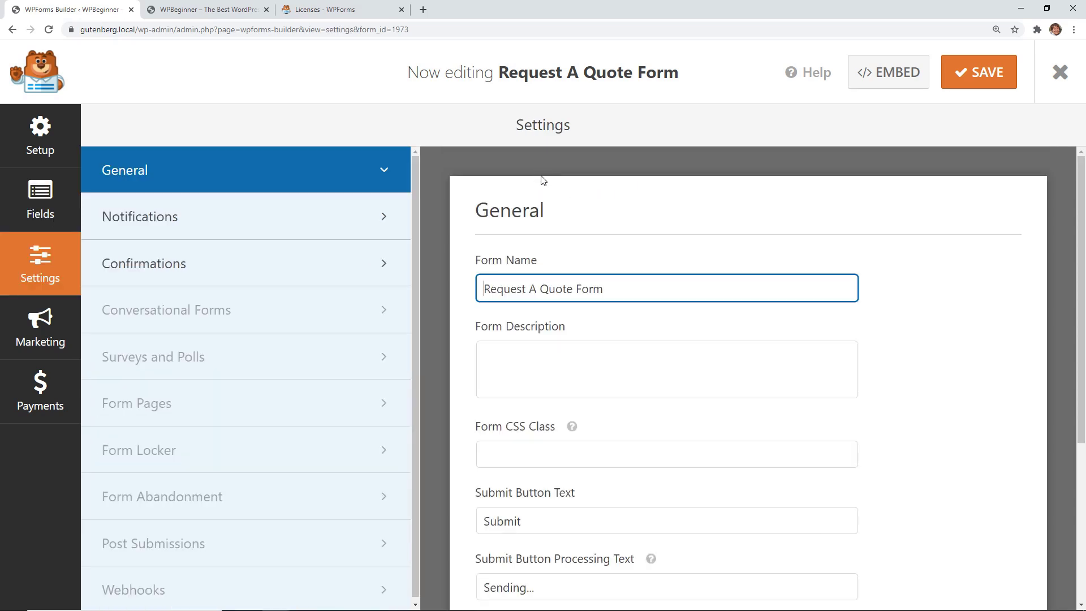
drag(618, 283, 457, 296)
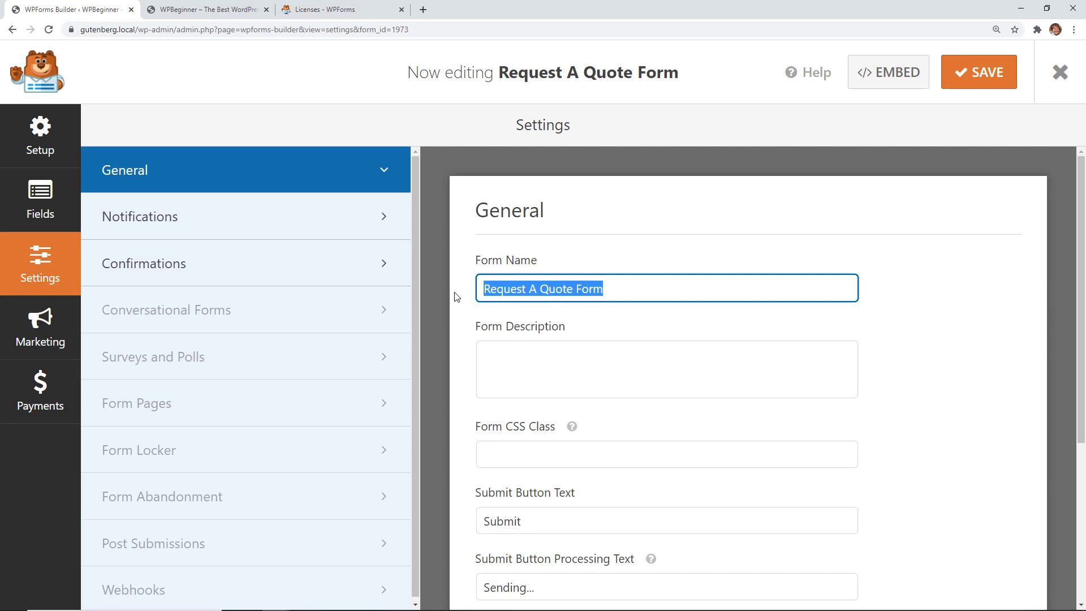
text(Roofing Quote Request)
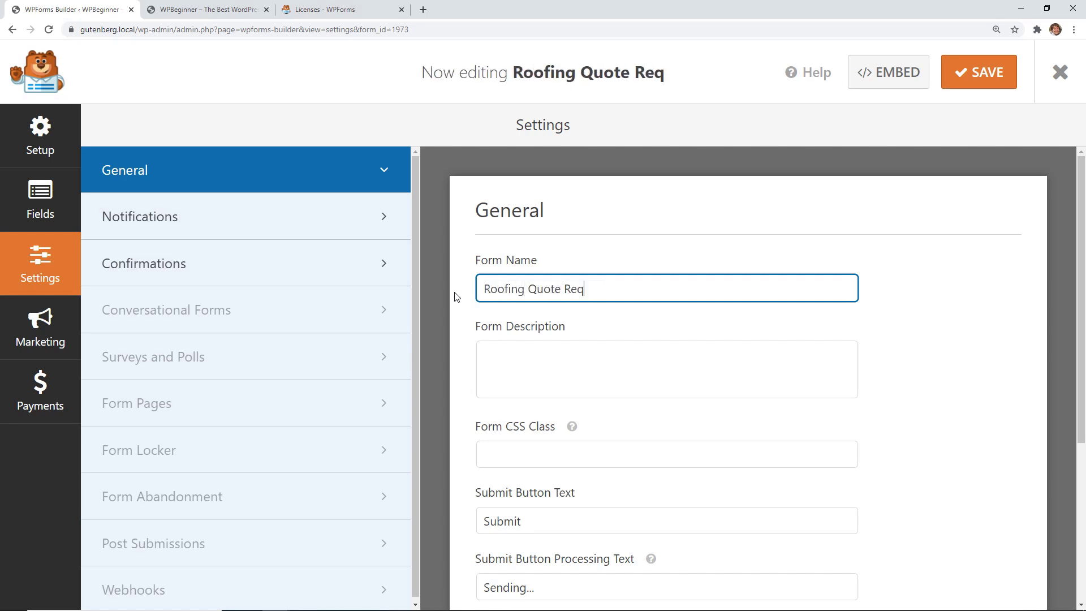
Step: Set the Name field's format to Simple
click(43, 213)
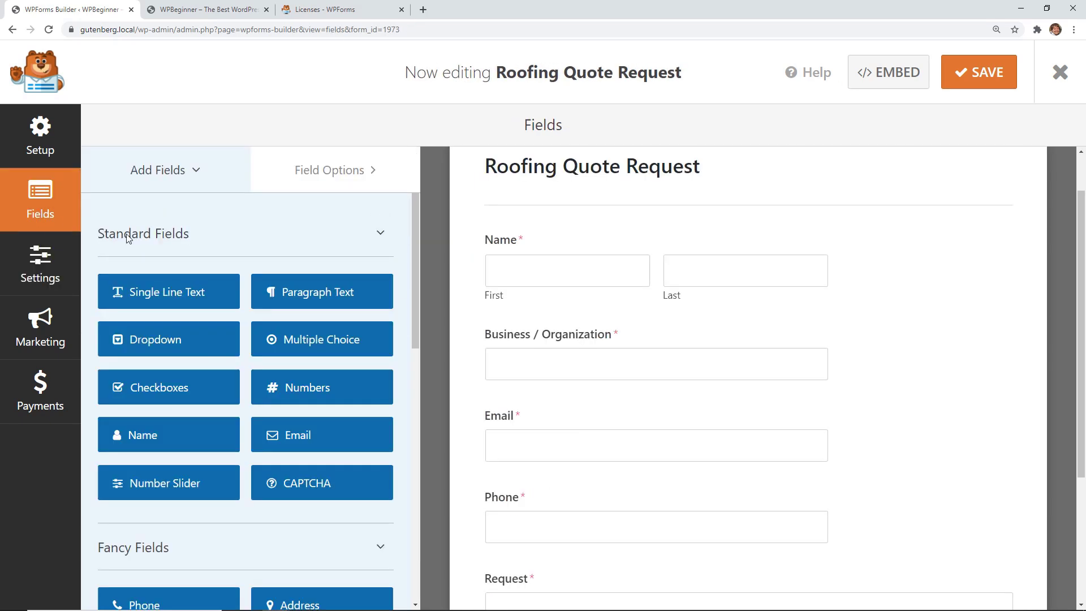
scroll(477, 322, down, 3)
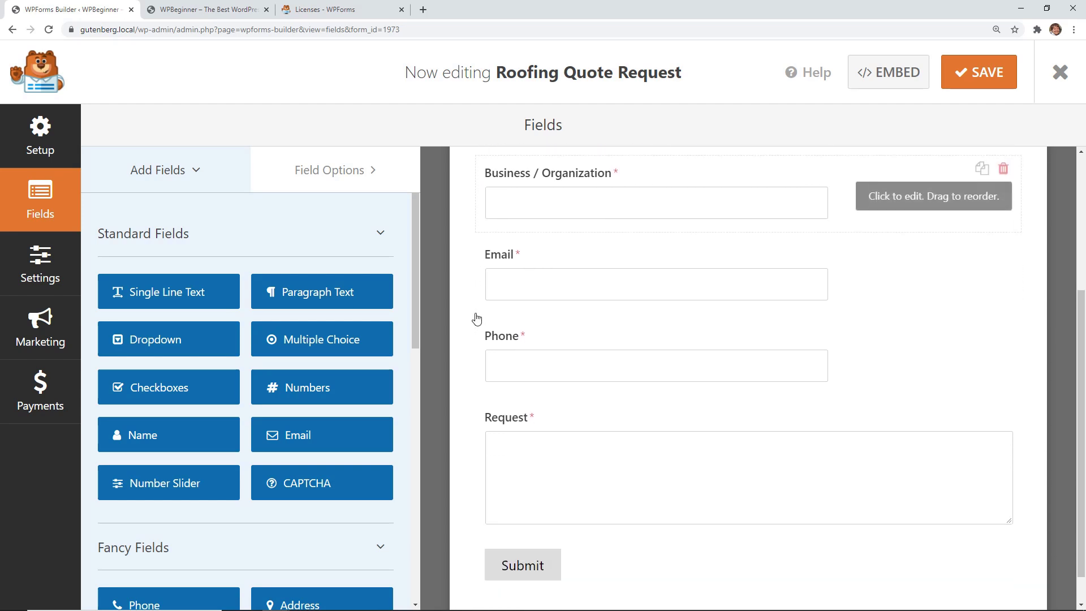
scroll(478, 318, up, 2)
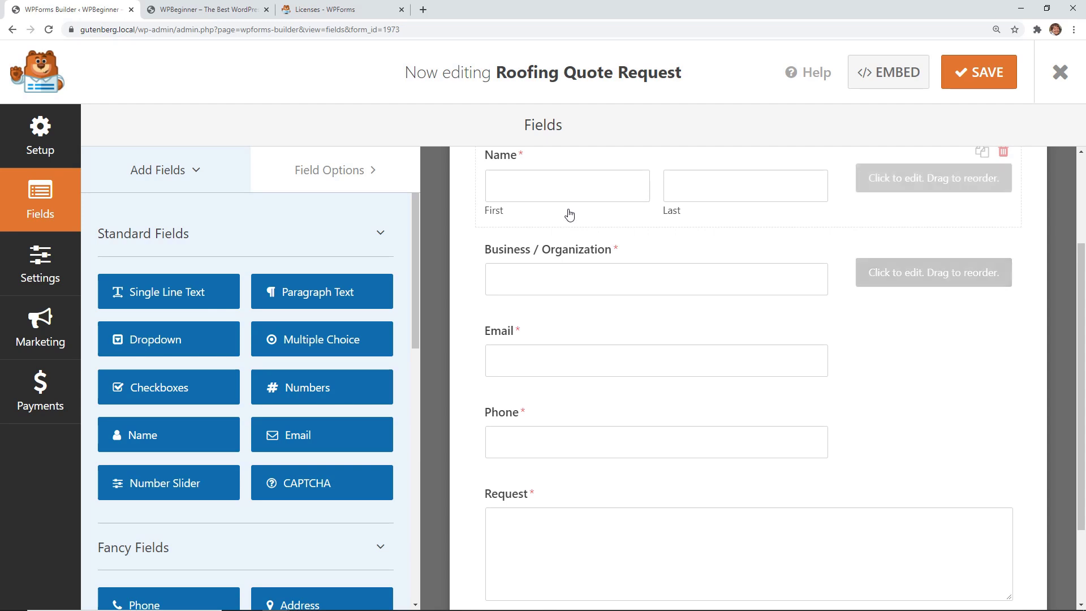
click(578, 198)
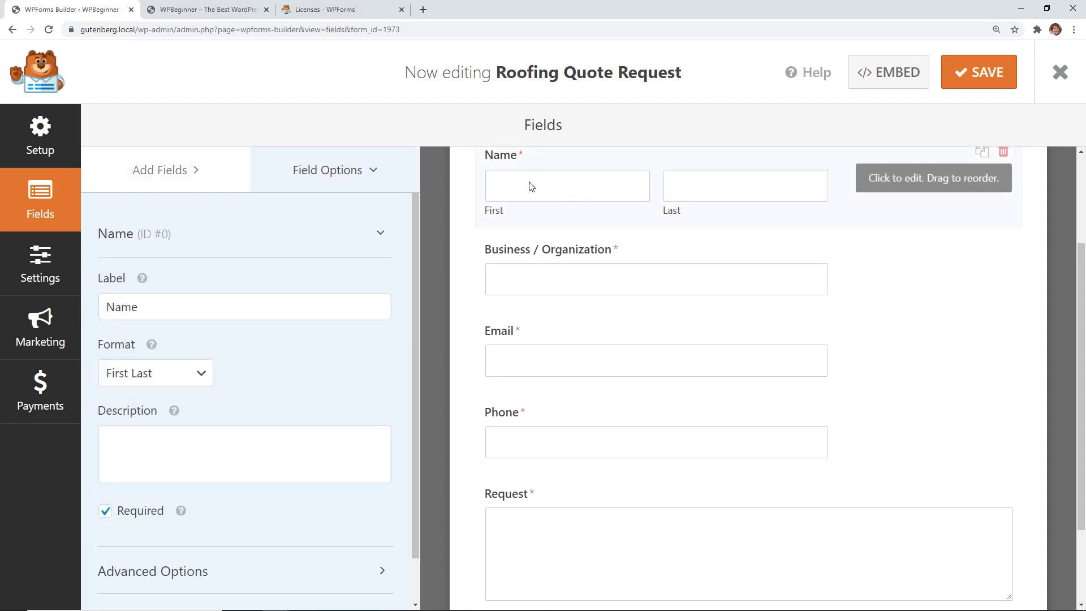
click(154, 379)
click(144, 394)
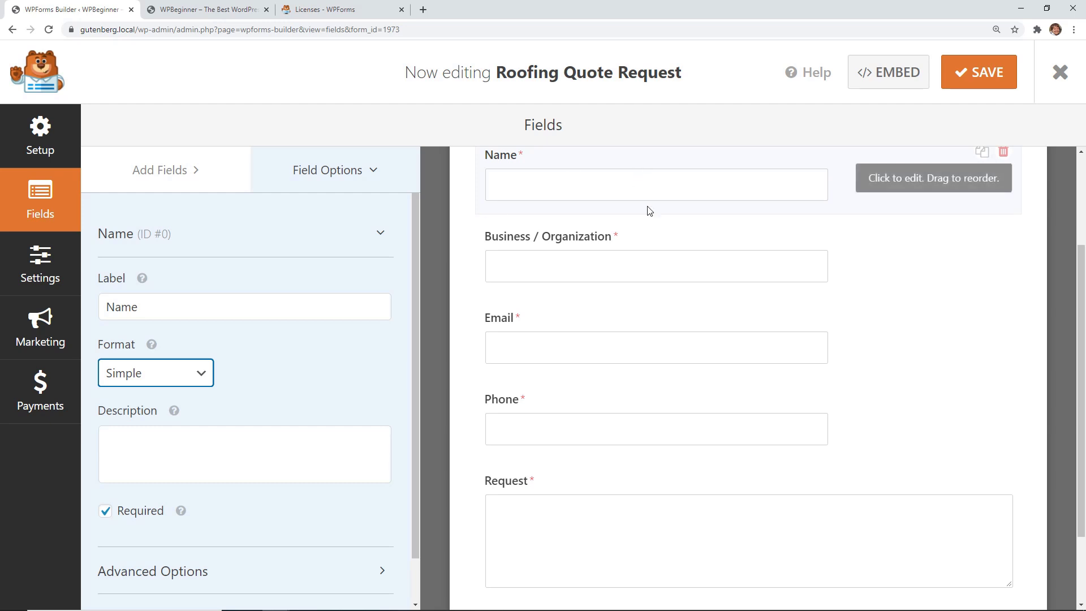
Step: Move the Business / Organization field above Name
scroll(672, 220, down, 1)
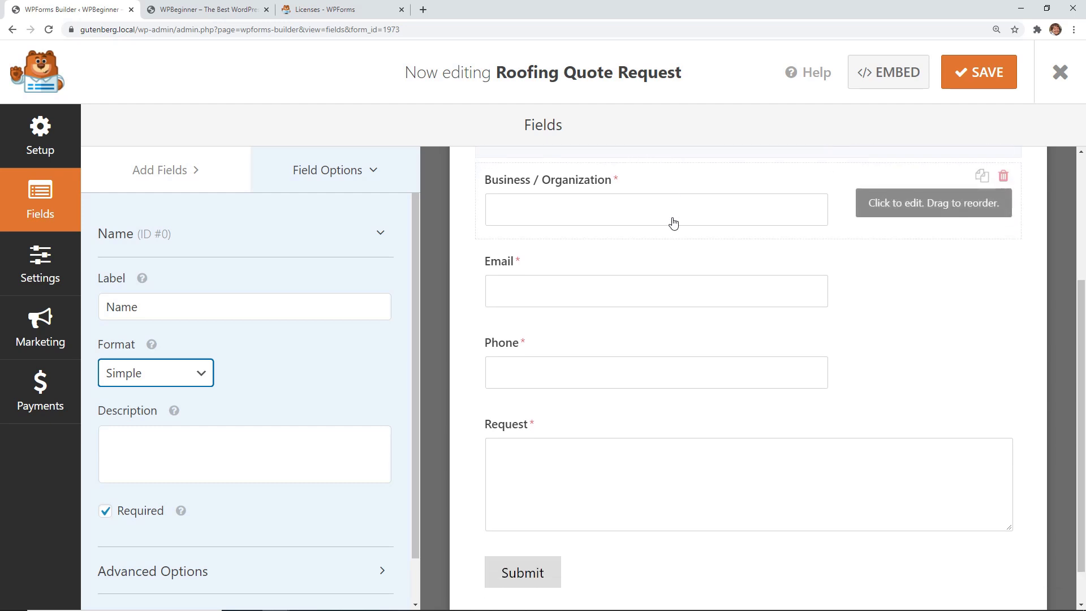
scroll(673, 223, up, 2)
drag(832, 300, 829, 199)
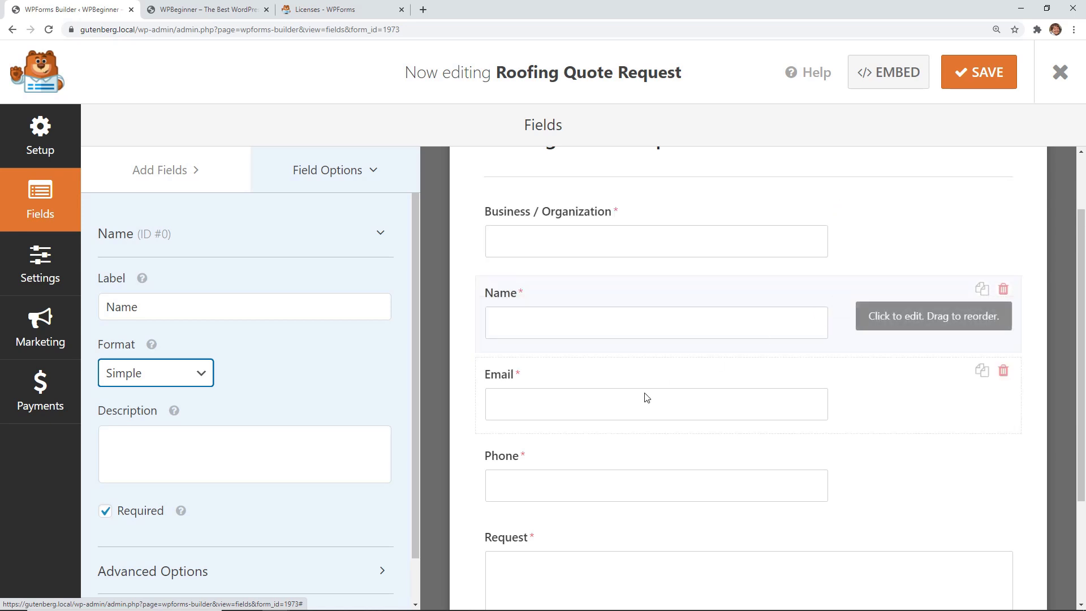
scroll(611, 421, down, 3)
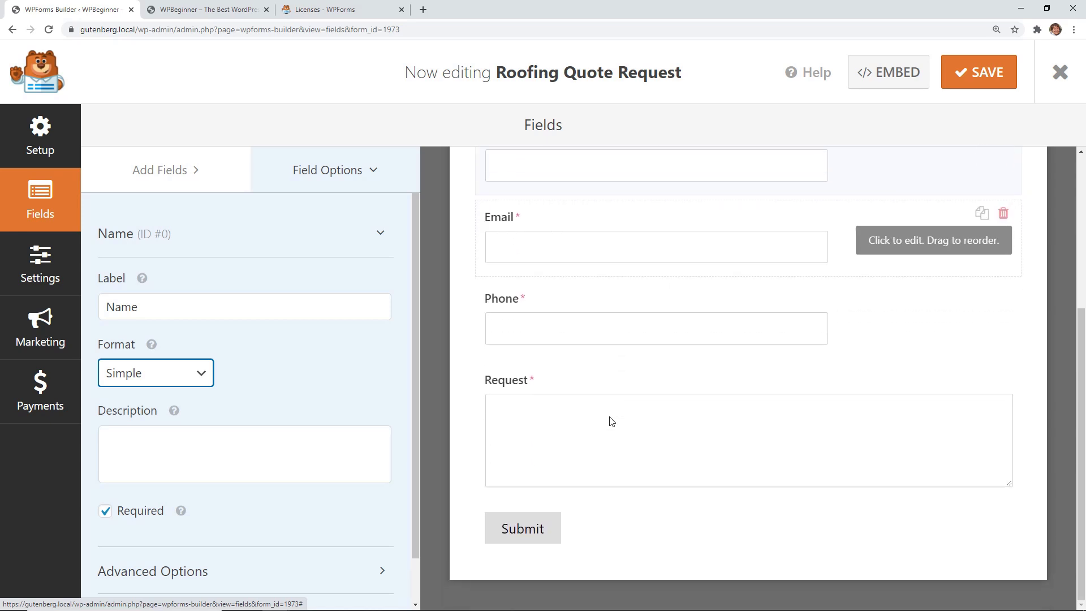
Step: Add a Checkboxes field labelled Roofing with choices Repair, Shingles and Metal
click(170, 170)
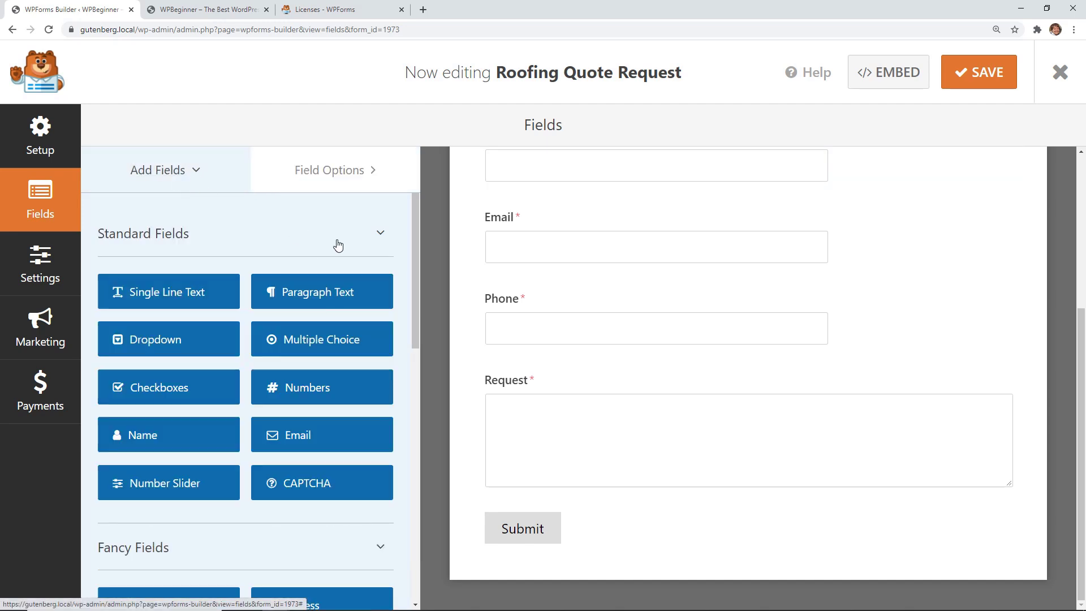
drag(151, 383, 747, 384)
drag(175, 310, 103, 308)
text(Roofing)
drag(208, 377, 143, 378)
text(Repair)
drag(226, 421, 142, 421)
text(Shingles)
drag(145, 464, 215, 464)
text(Metal)
Step: Review the finished field list and save the form
click(558, 552)
scroll(558, 552, down, 1)
scroll(558, 552, up, 6)
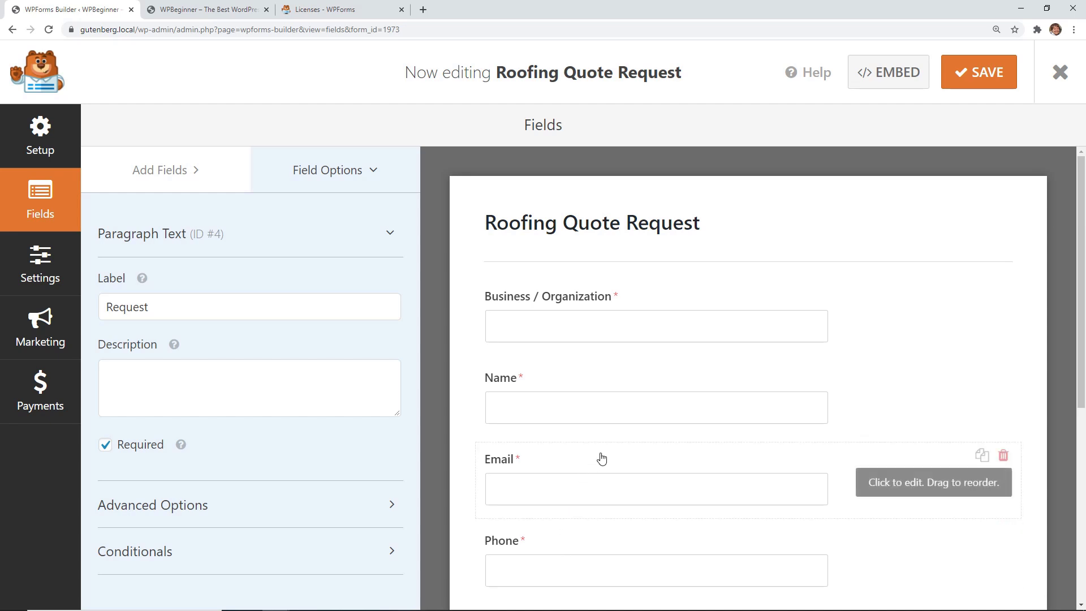
scroll(603, 456, down, 5)
scroll(751, 387, up, 5)
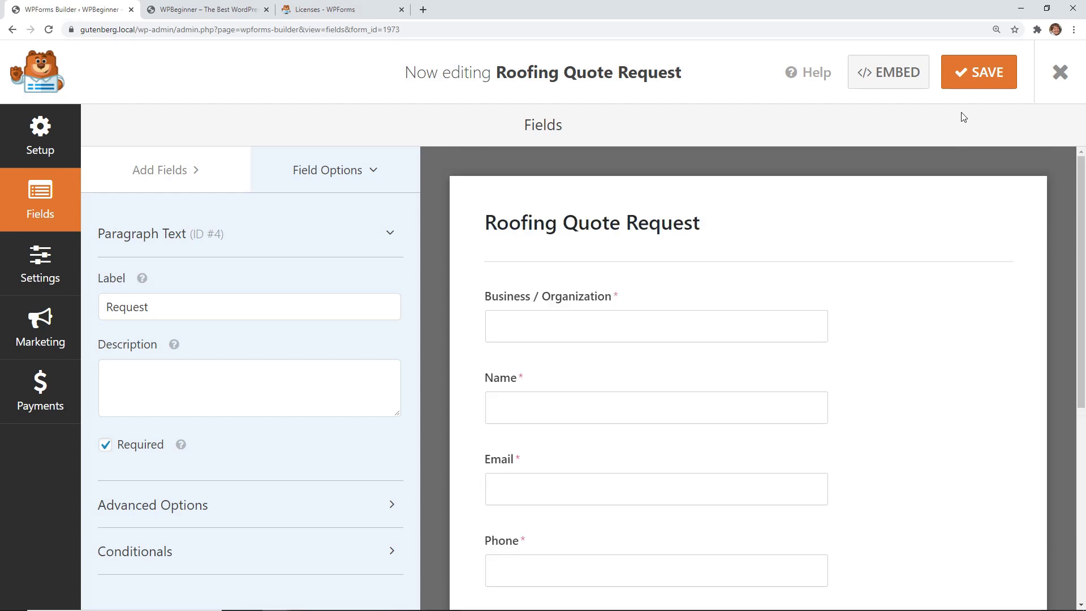
click(976, 70)
Step: Open Settings > Notifications and select the Default Notification's {admin_email} Send To address
click(40, 275)
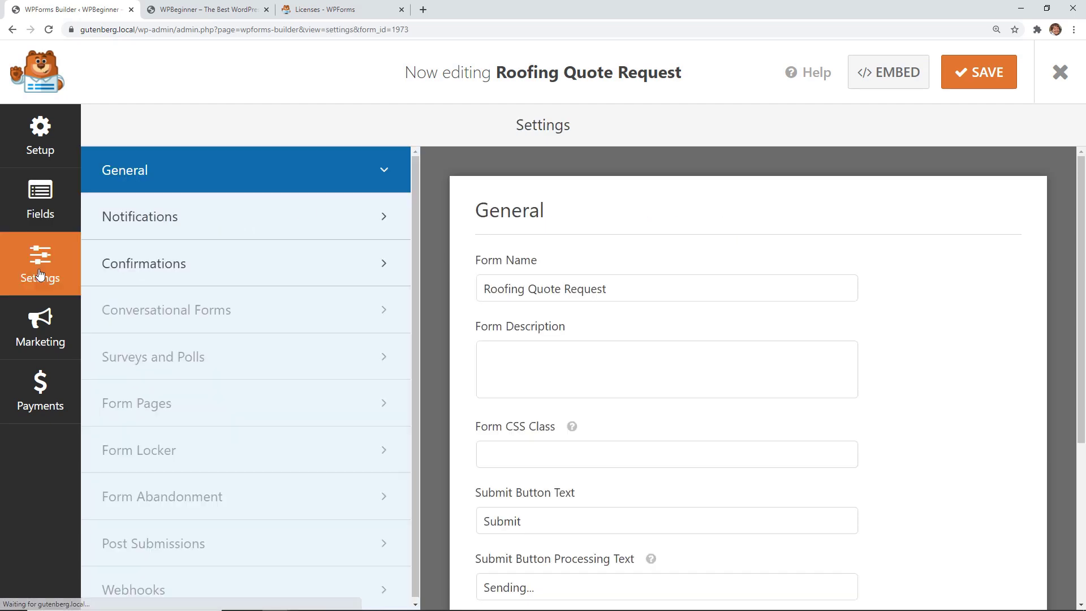
click(155, 233)
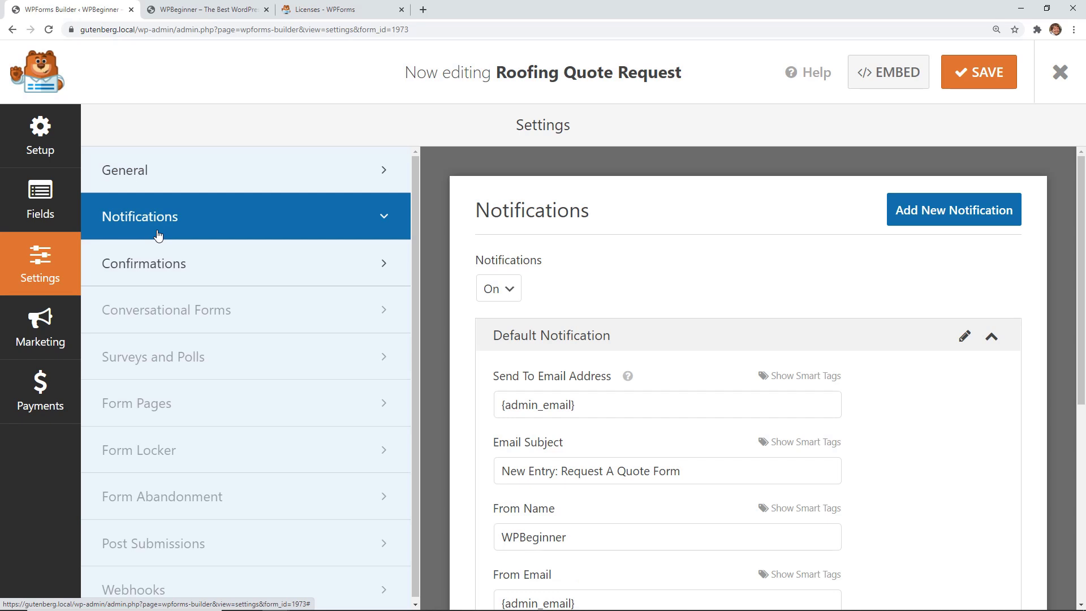
scroll(445, 425, down, 2)
scroll(446, 425, up, 2)
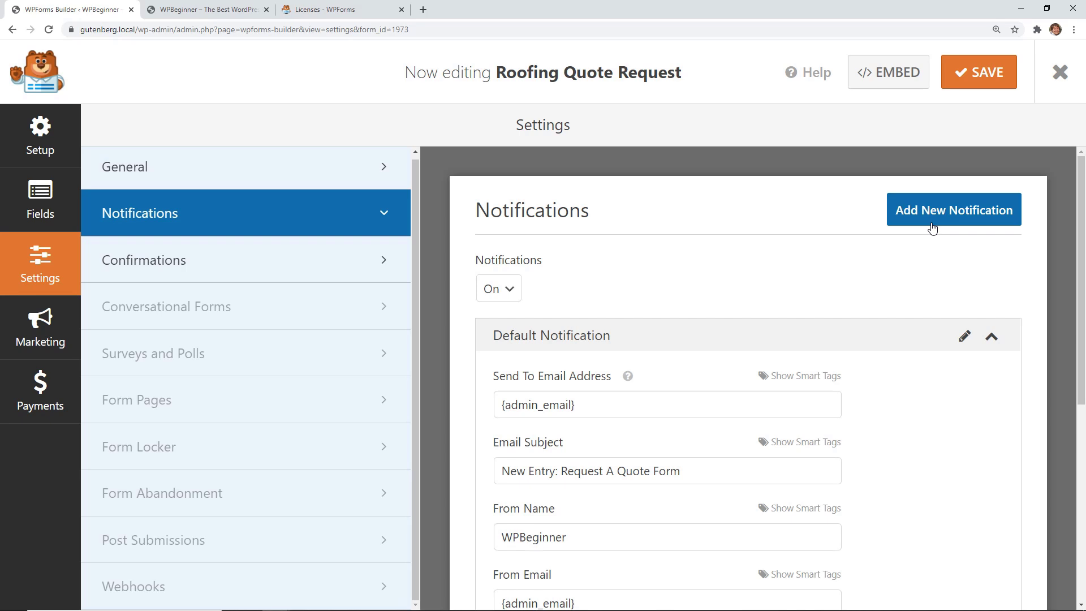
scroll(752, 265, down, 1)
drag(622, 340, 492, 352)
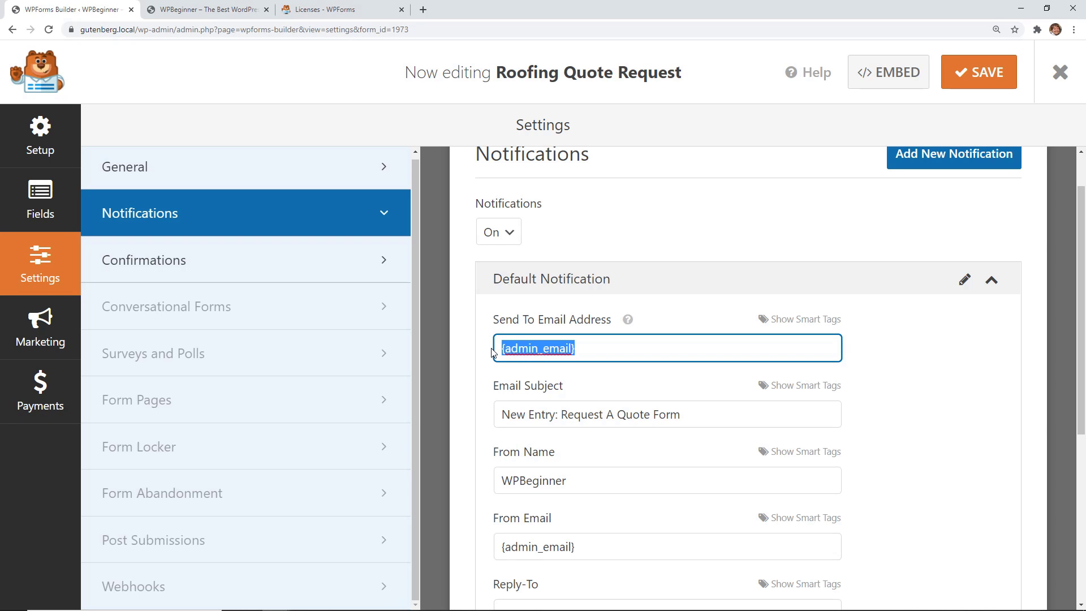
Step: Send notifications to the sales address with subject 'Roof Quote:' plus the Name smart tag
text(sales@e)
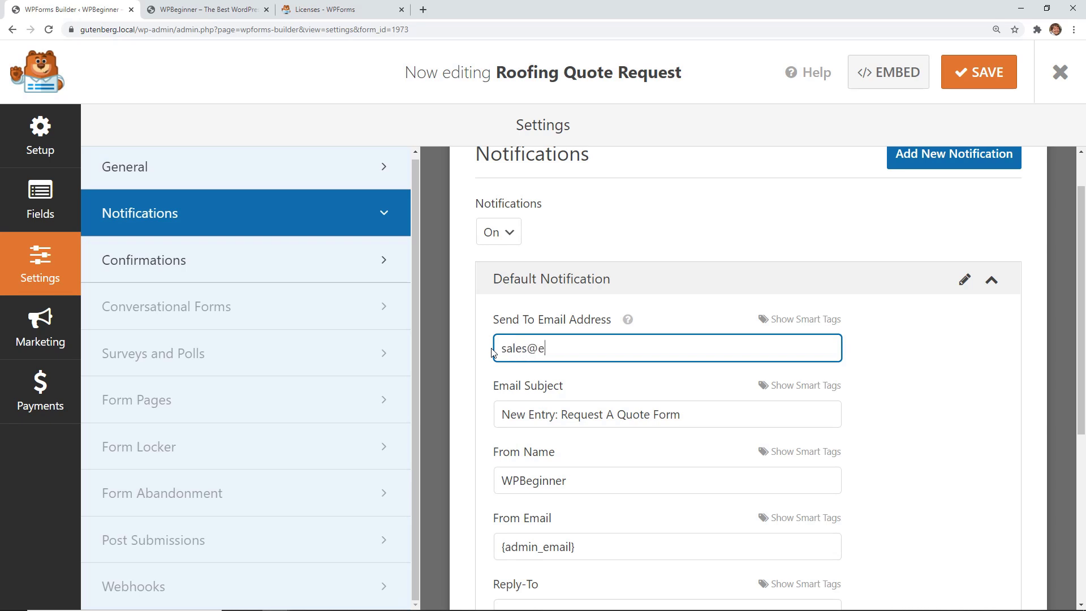
text(xample.com)
scroll(492, 352, down, 1)
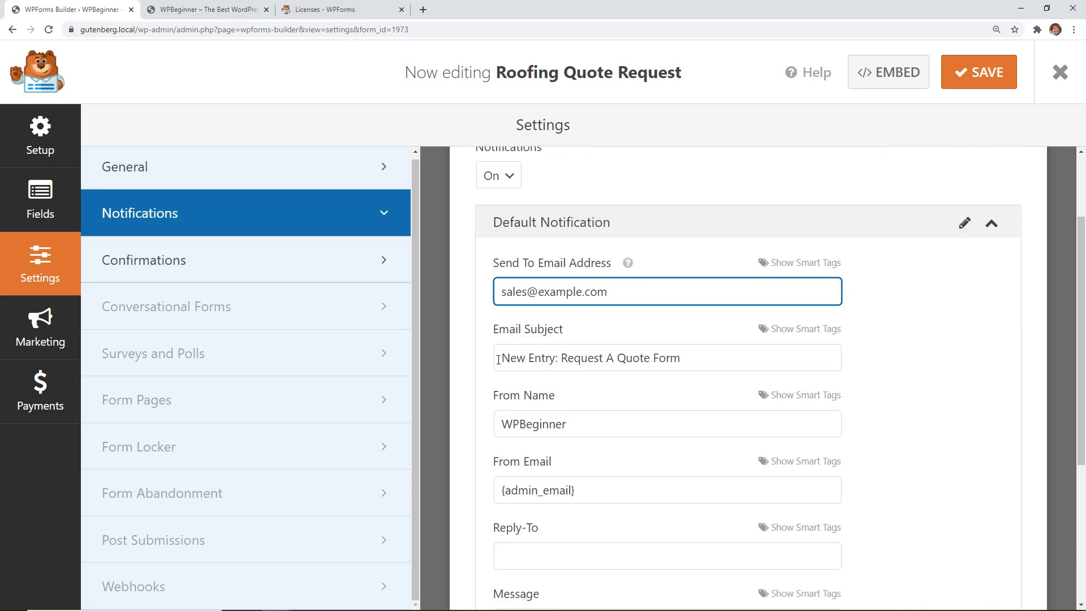
drag(499, 360, 711, 356)
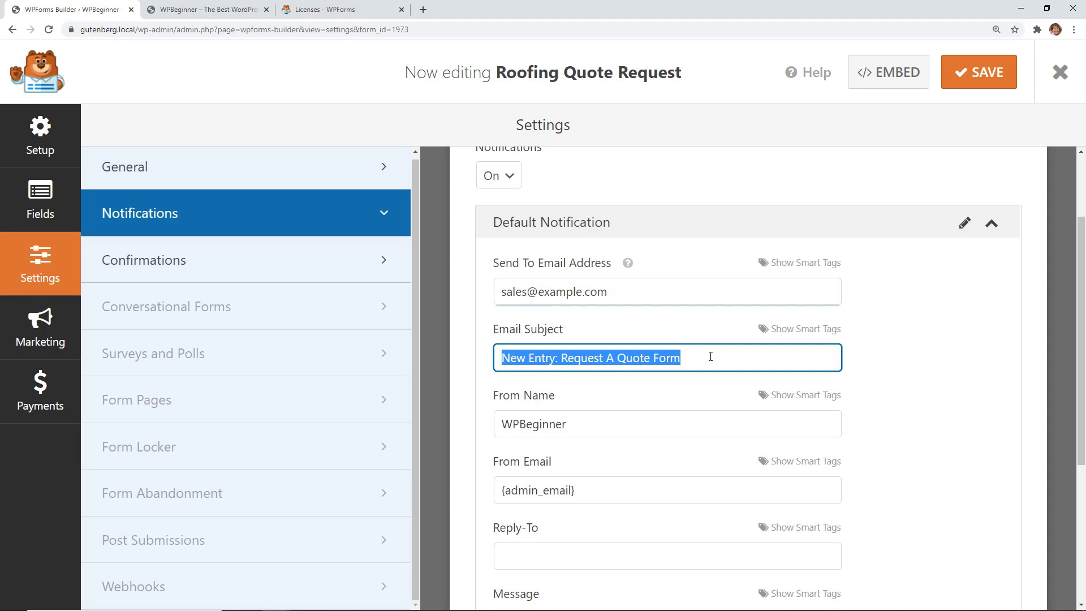
text(Roof)
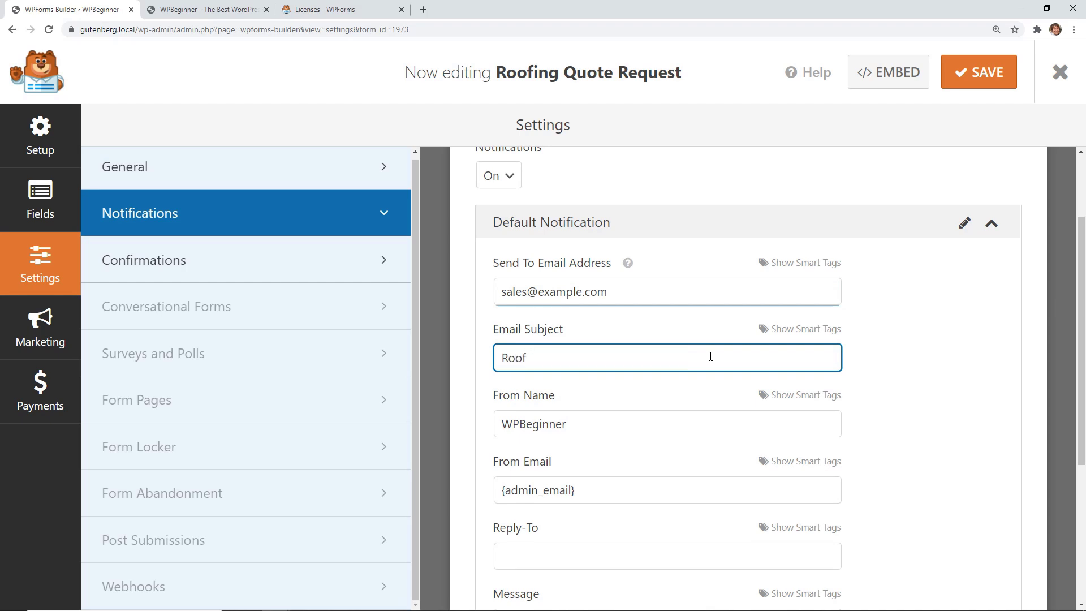
text( Quote:)
click(788, 330)
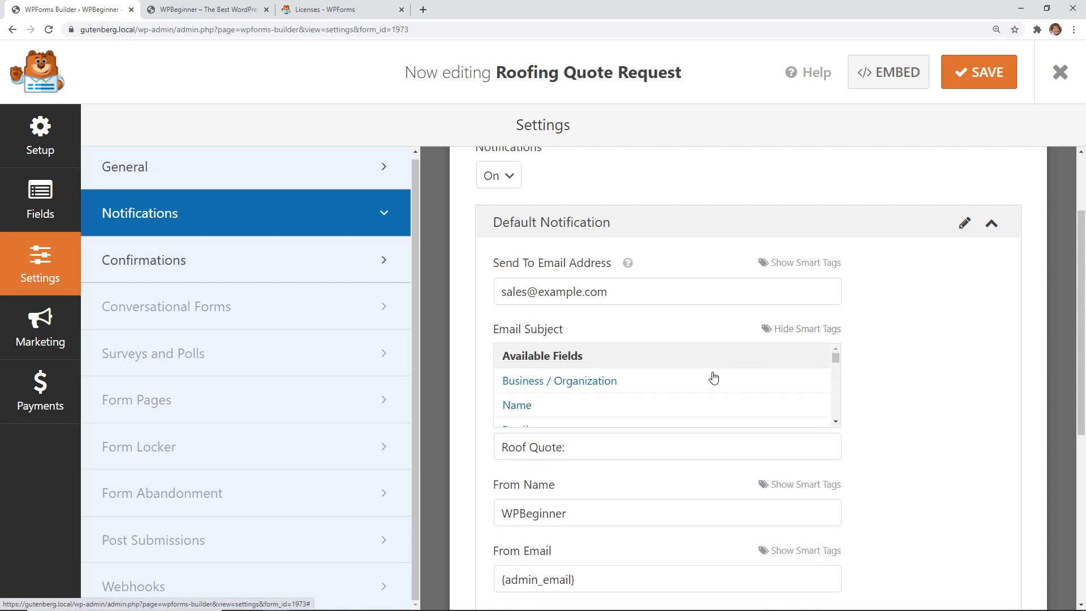
click(527, 405)
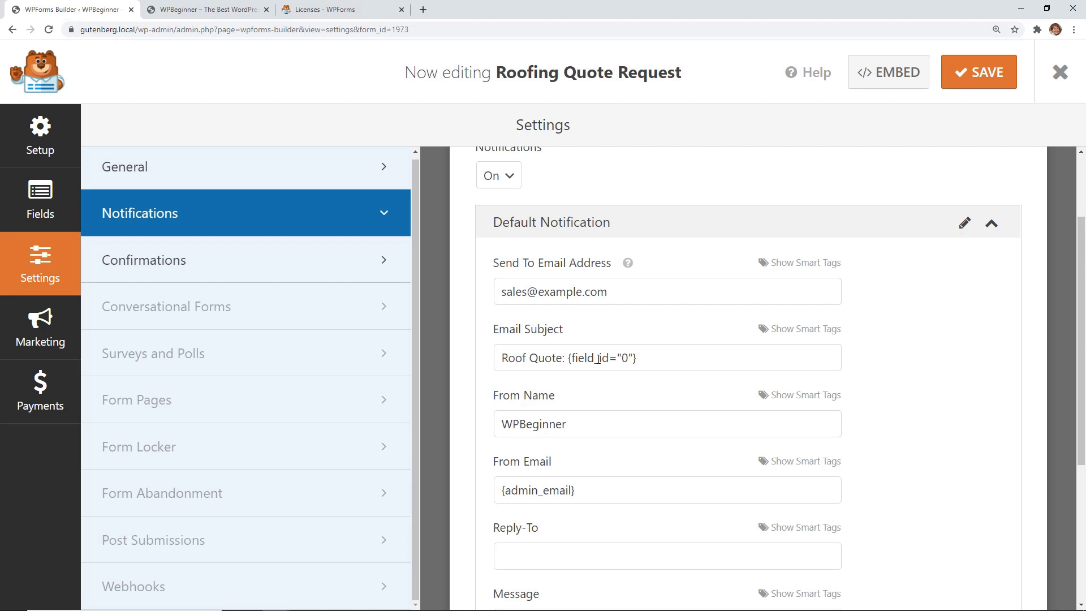
Step: Replace the WPBeginner From Name with the Name field smart tag and save
scroll(598, 358, down, 1)
drag(591, 367, 497, 374)
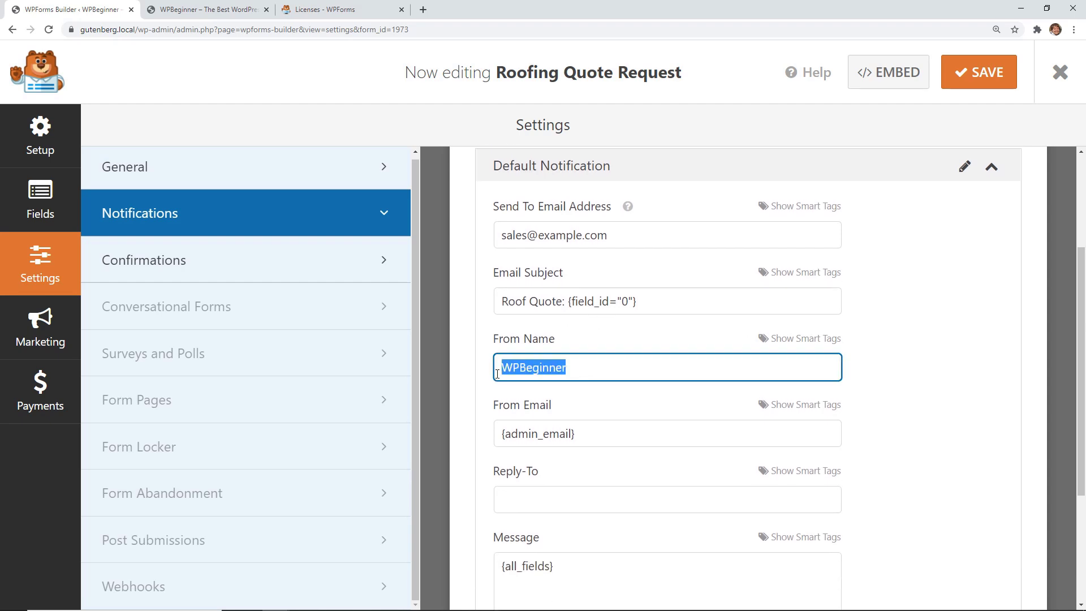
click(781, 339)
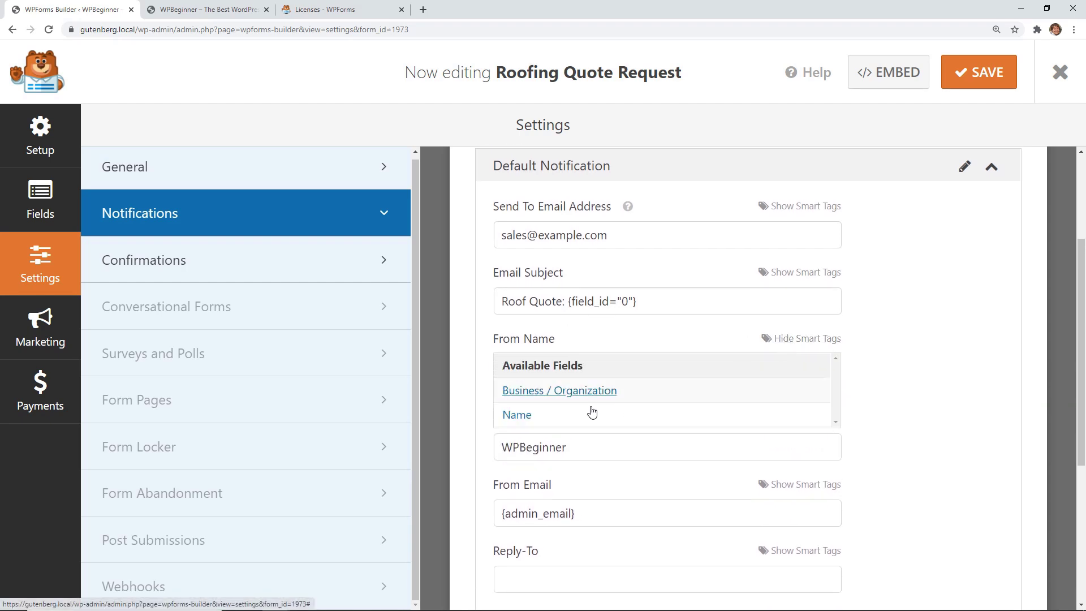
click(524, 413)
drag(638, 374, 570, 371)
key(BackSpace)
scroll(475, 424, down, 4)
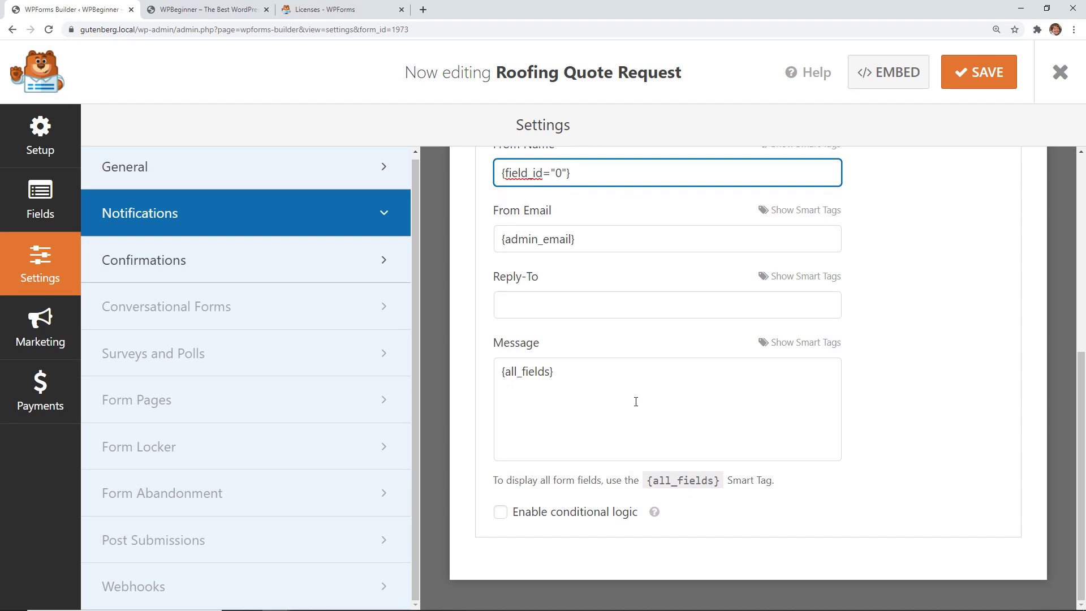
click(984, 86)
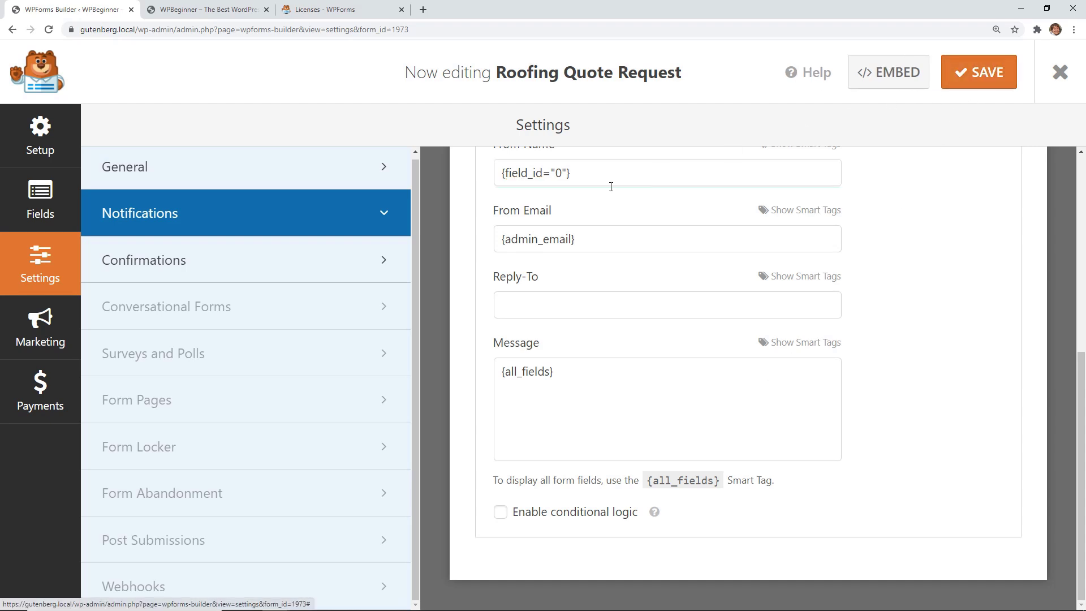
Step: In Confirmations, keep the Default Confirmation type as Message and save the form
click(183, 273)
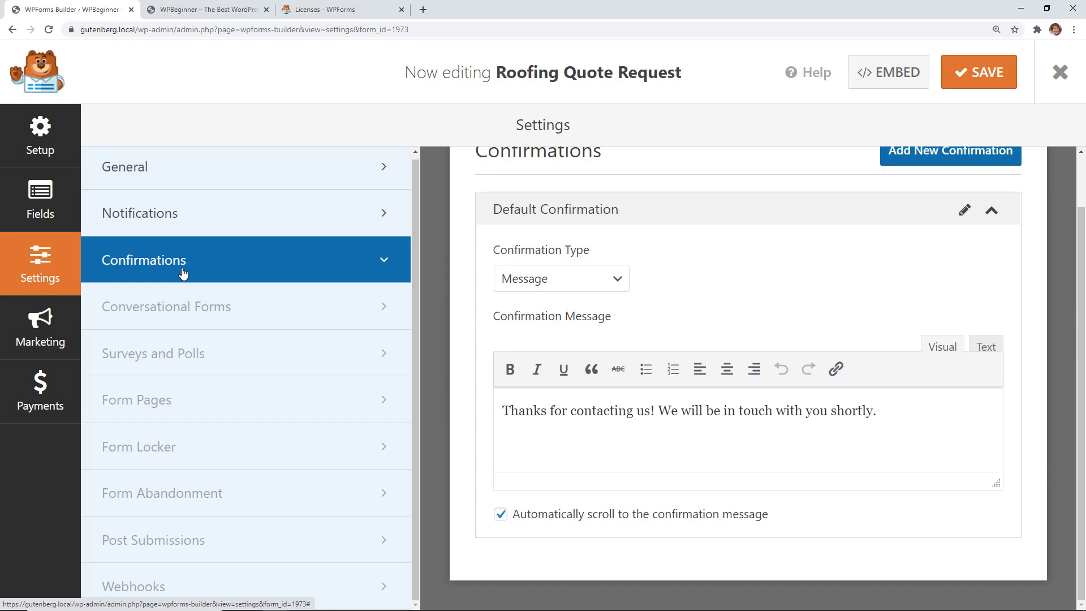
scroll(485, 375, up, 1)
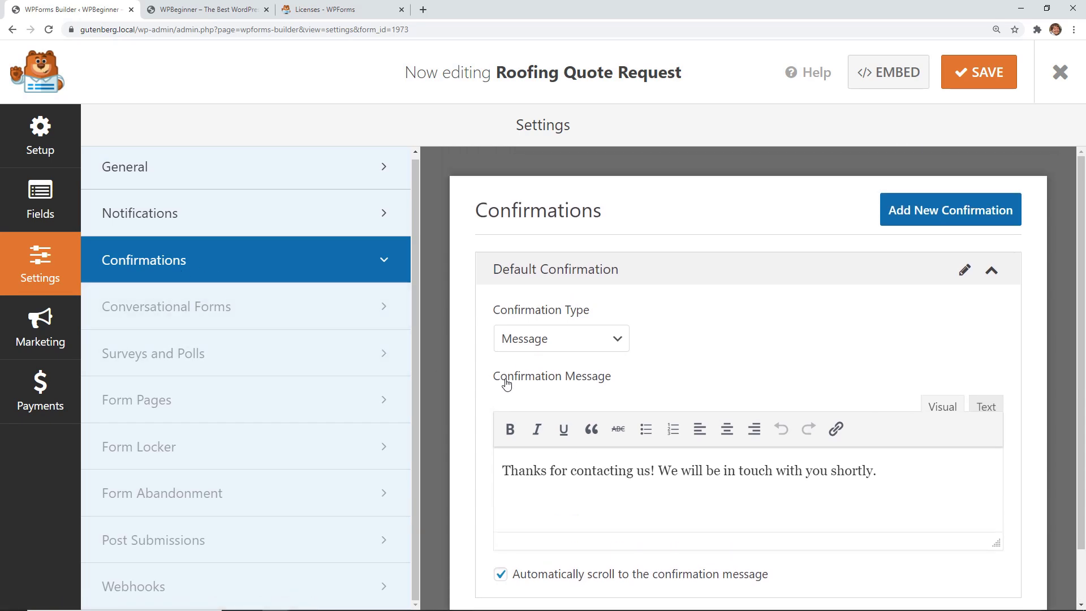
scroll(509, 386, down, 1)
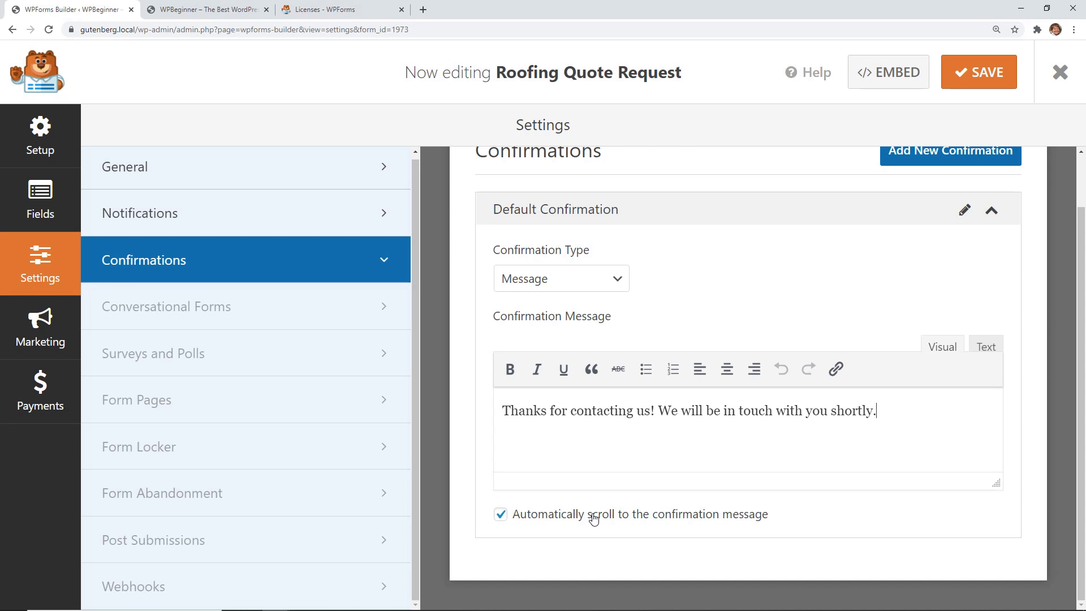
click(557, 286)
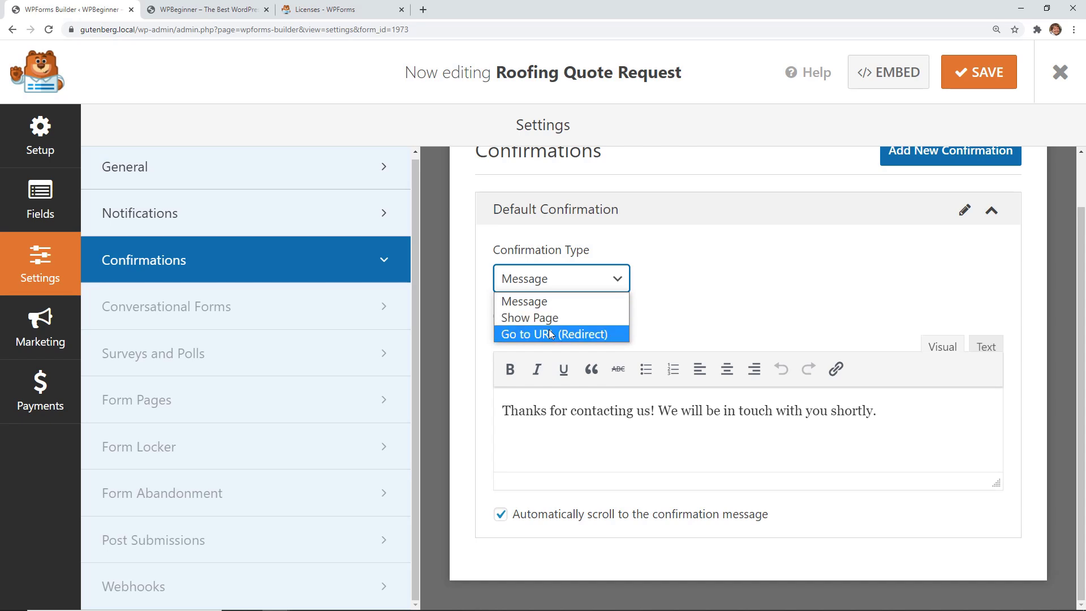
click(705, 286)
scroll(770, 298, up, 1)
click(985, 85)
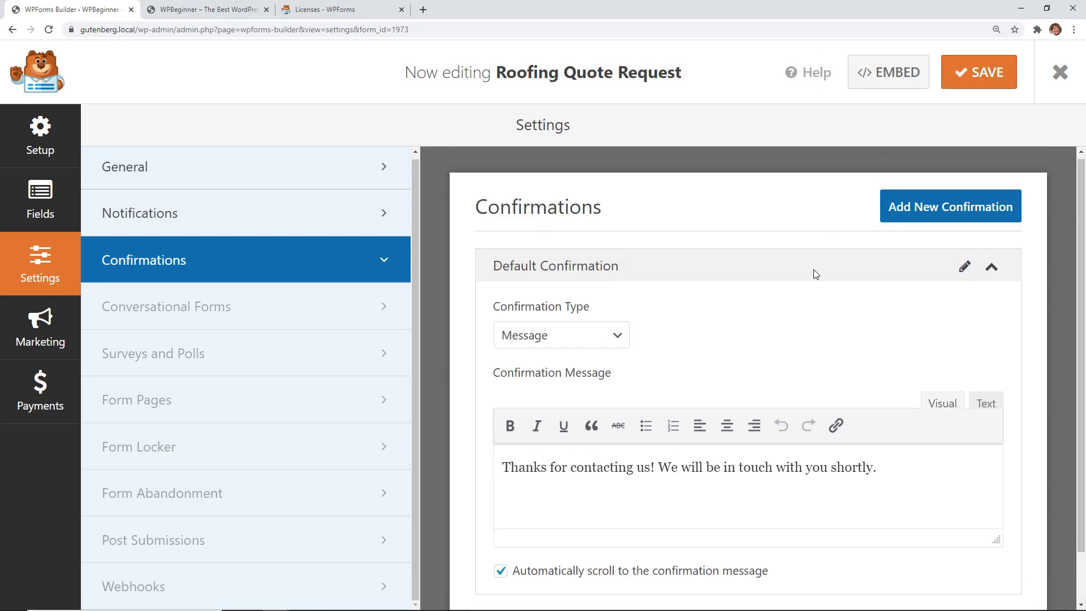
Step: Embed the Roofing Quote Request form in the existing Home page and open it for editing
click(884, 72)
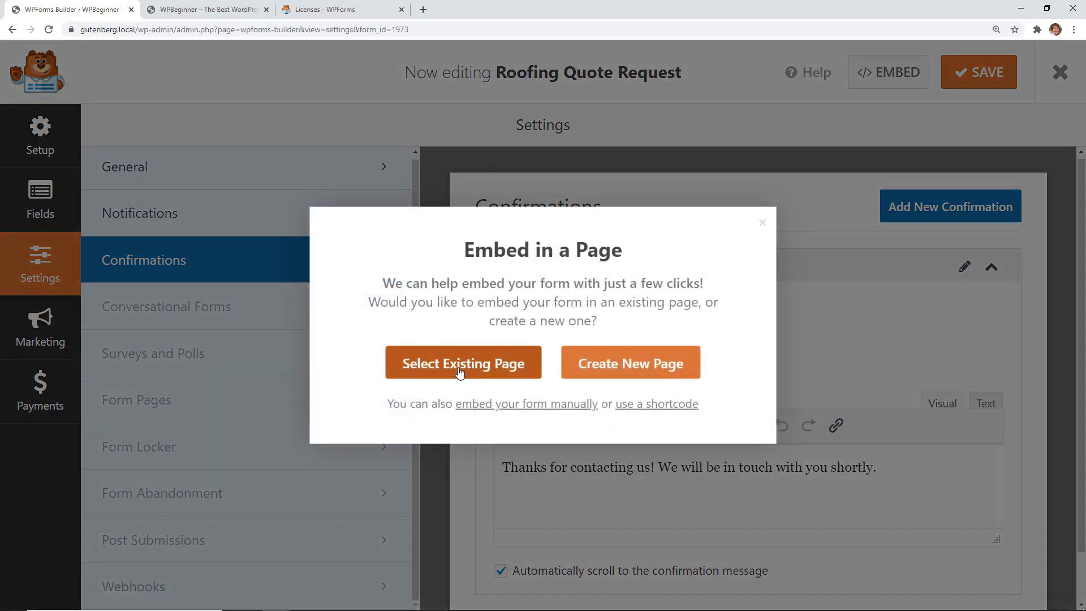
click(459, 371)
click(485, 351)
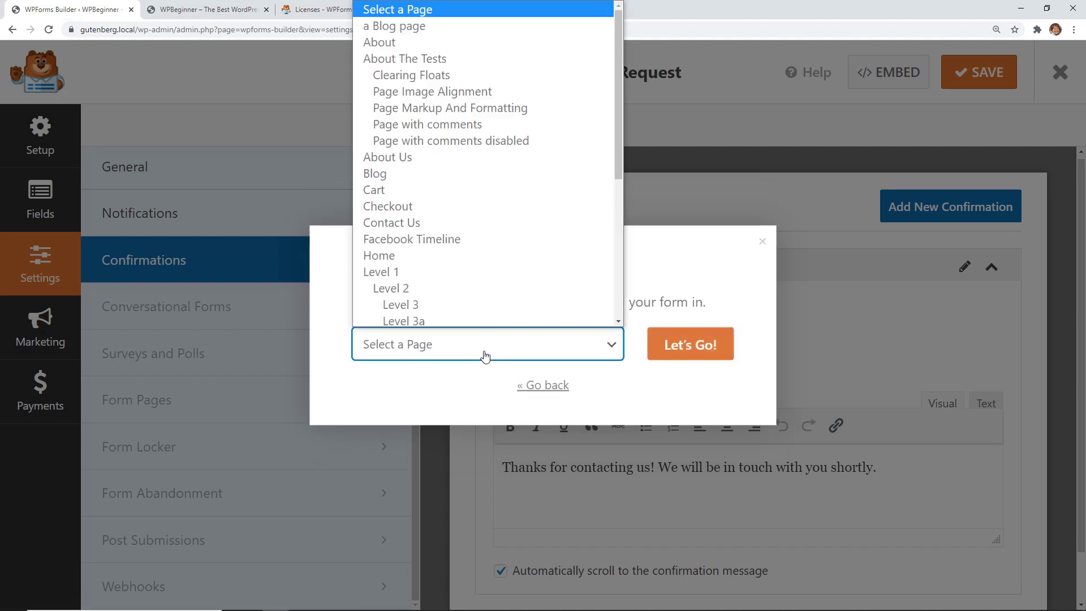
click(489, 254)
click(689, 349)
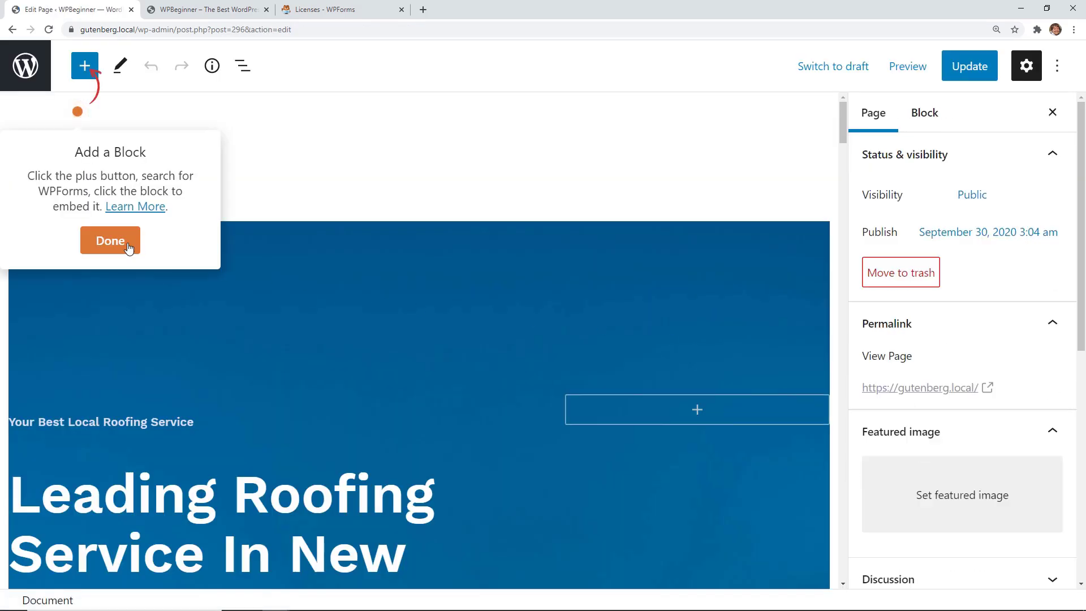
Step: Insert a WPForms block below the Request A Free Estimate heading, found by searching 'wpfo'
click(123, 245)
scroll(505, 480, down, 10)
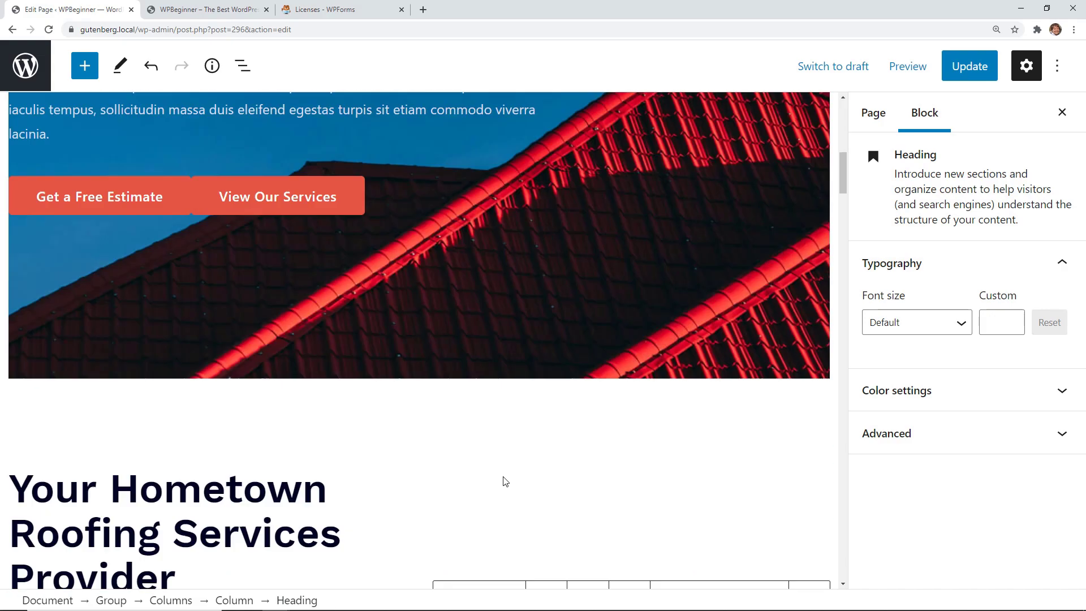
scroll(506, 480, down, 4)
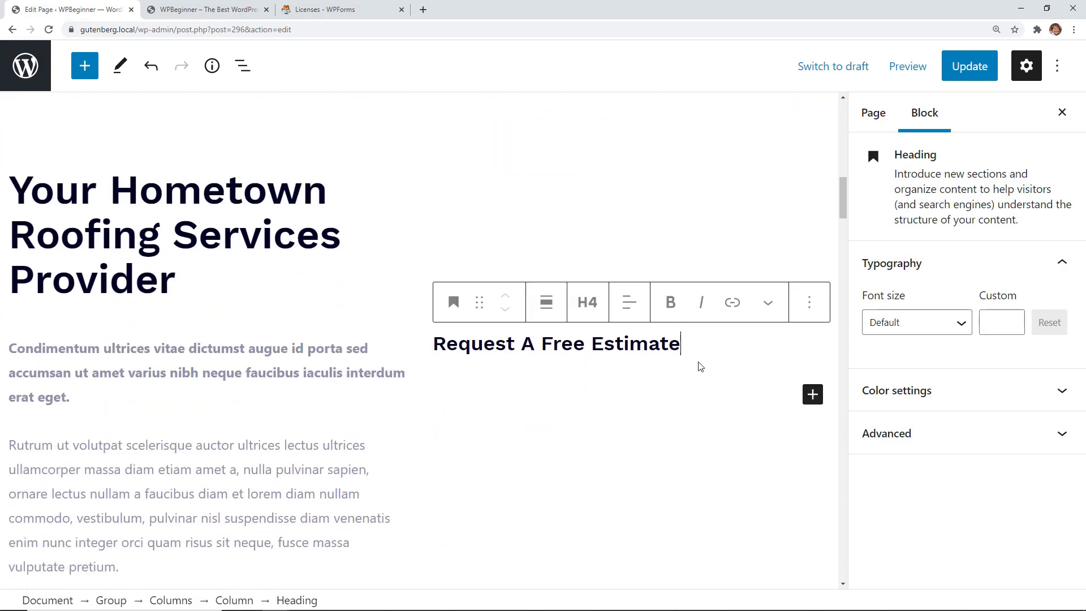
click(707, 380)
scroll(706, 380, down, 1)
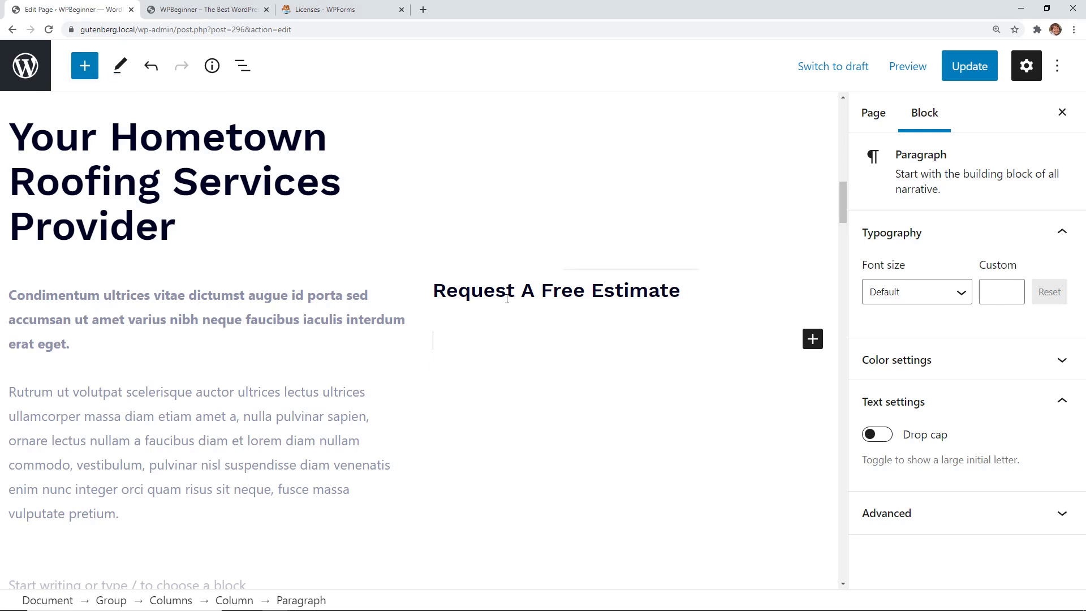
click(812, 340)
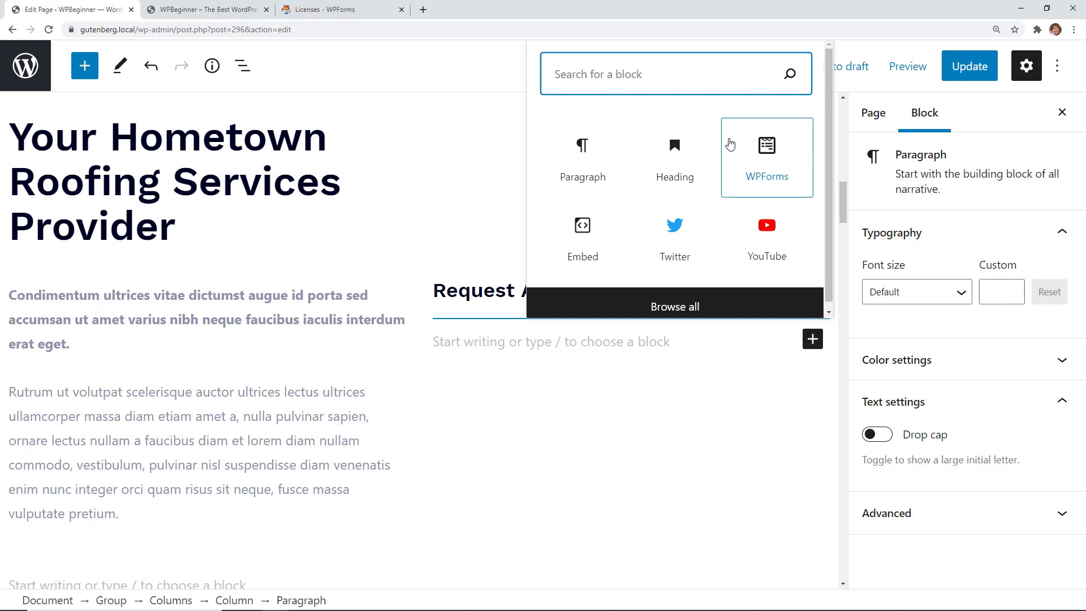
text(wpf)
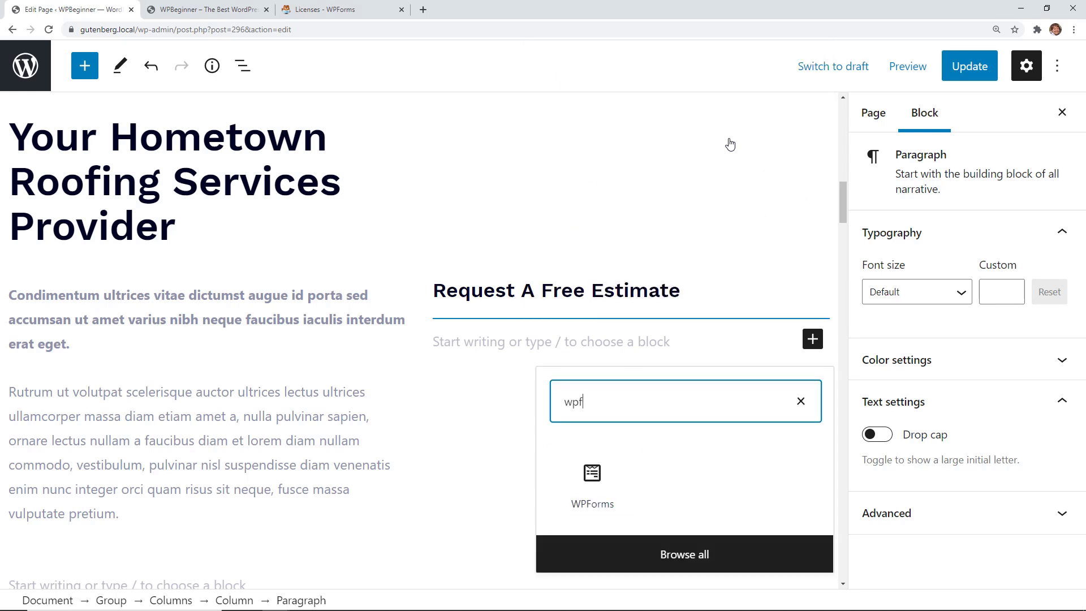
text(o)
click(591, 487)
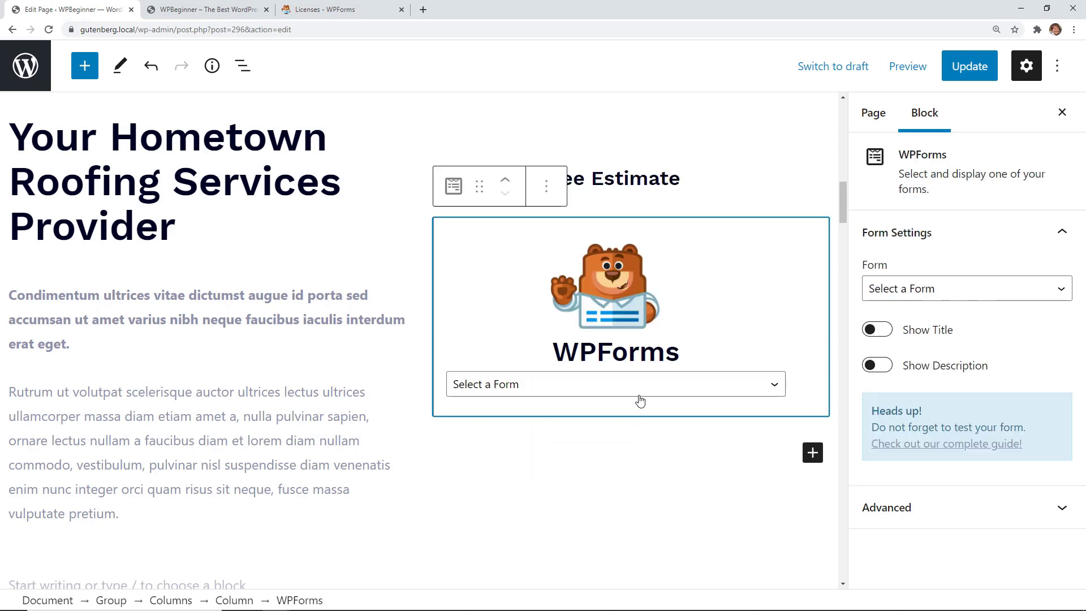
Step: Select the Roofing Quote Request form in the block, update the Home page and show its permalink
click(524, 390)
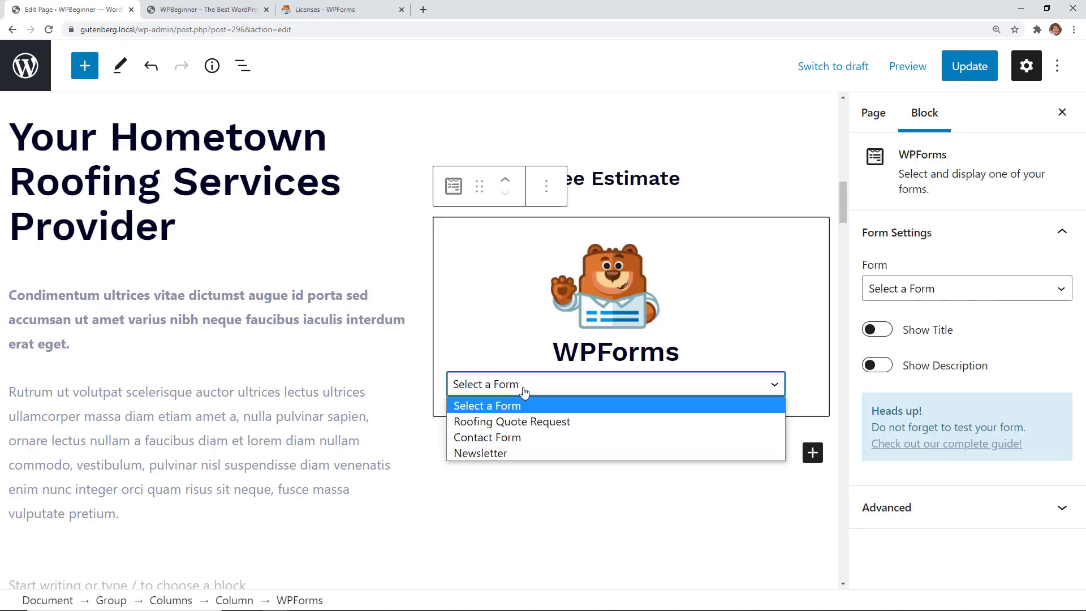
click(496, 425)
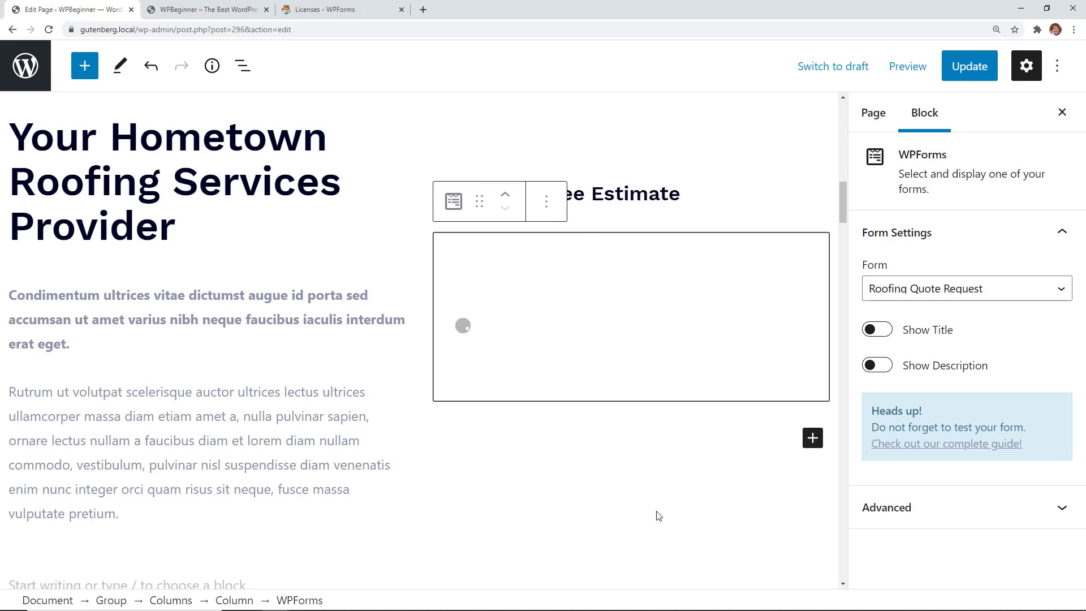
scroll(656, 512, down, 5)
scroll(655, 514, up, 7)
click(970, 72)
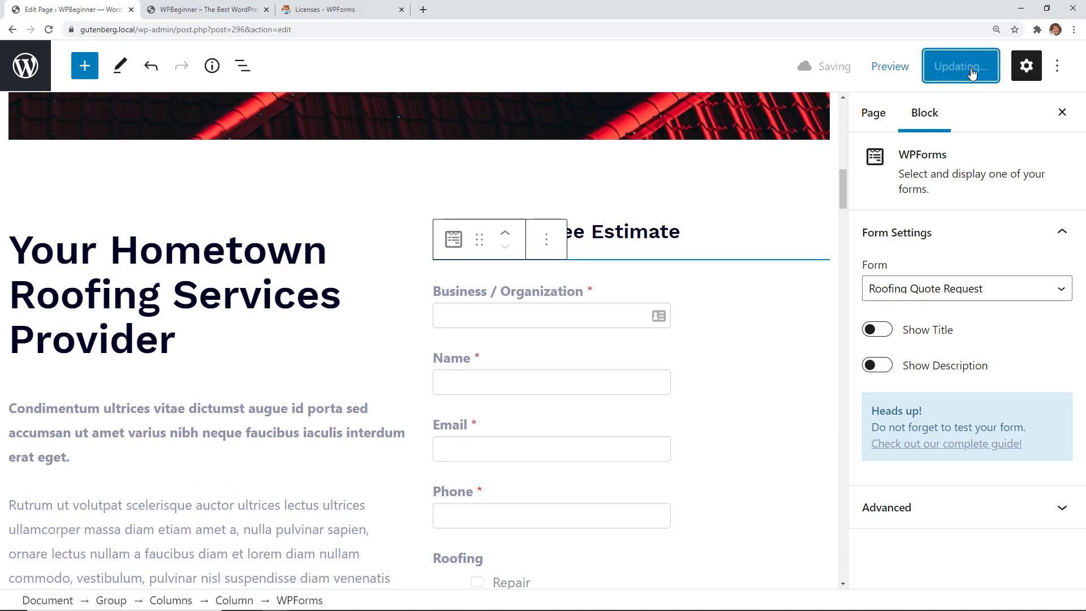
click(873, 112)
Step: Submit a test quote from the live Home page with '1200 sq feet house' in the Request box
click(927, 428)
scroll(869, 394, down, 1)
scroll(870, 395, up, 2)
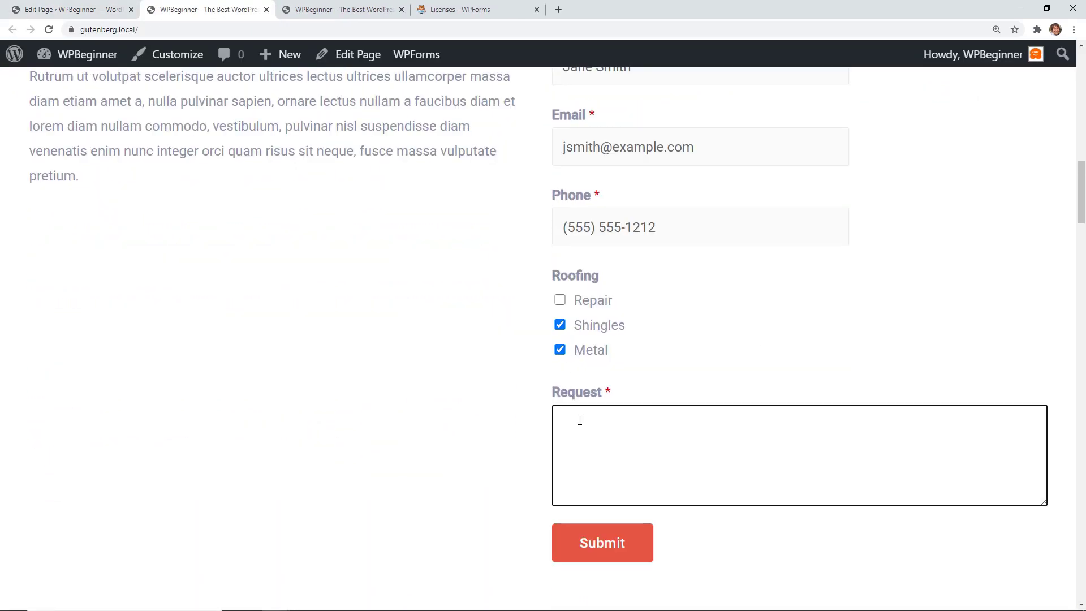
text(1200 sq feet house)
click(602, 543)
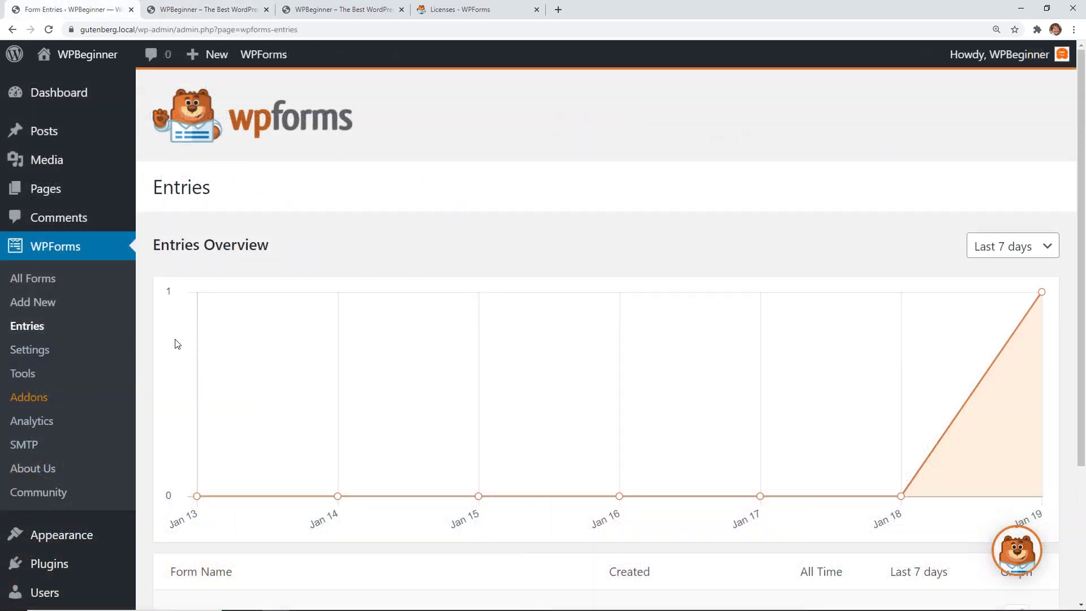
Step: Scroll through the WPForms Entries Overview, whose chart shows the one new entry
scroll(172, 342, down, 3)
scroll(173, 367, up, 3)
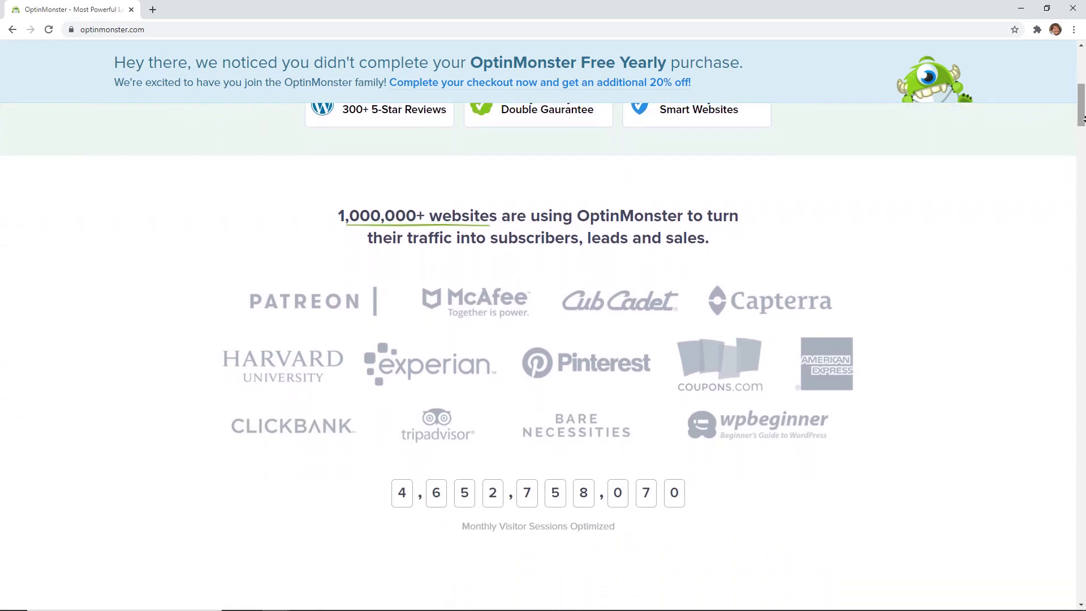
Step: Scroll down the OptinMonster home page to its how-it-works and targeting sections
drag(1083, 119, 1084, 144)
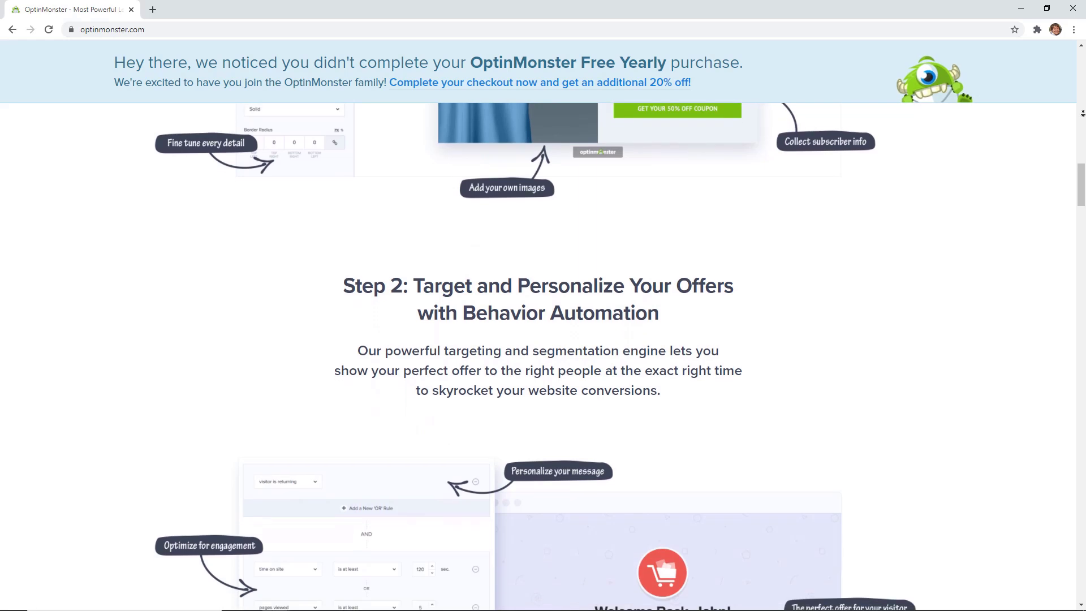